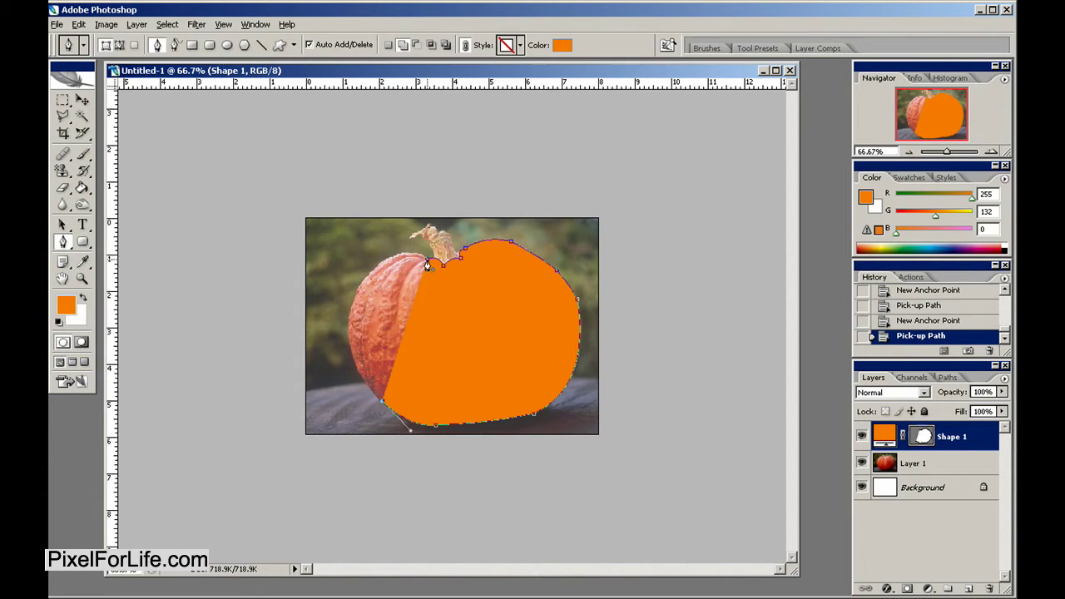
Curve Shape 1's outline along the pumpkin's left side and close it at the starting anchor.
{"action": "left_click_drag", "start_coordinate": [423, 262], "coordinate": [419, 338]}
{"action": "left_click_drag", "start_coordinate": [349, 323], "coordinate": [356, 268]}
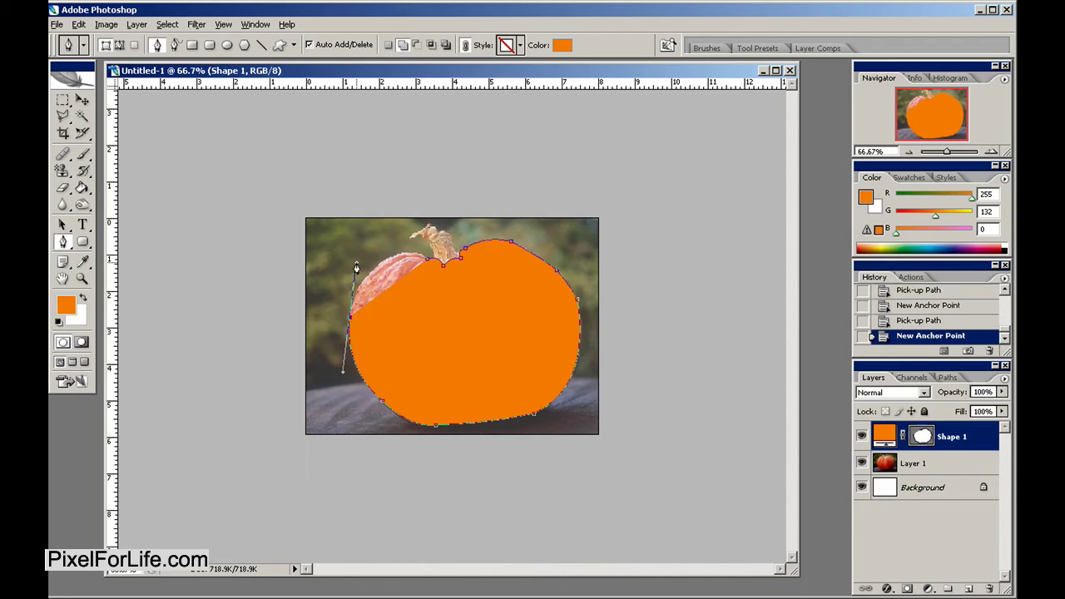
{"action": "left_click", "coordinate": [349, 321], "text": "alt"}
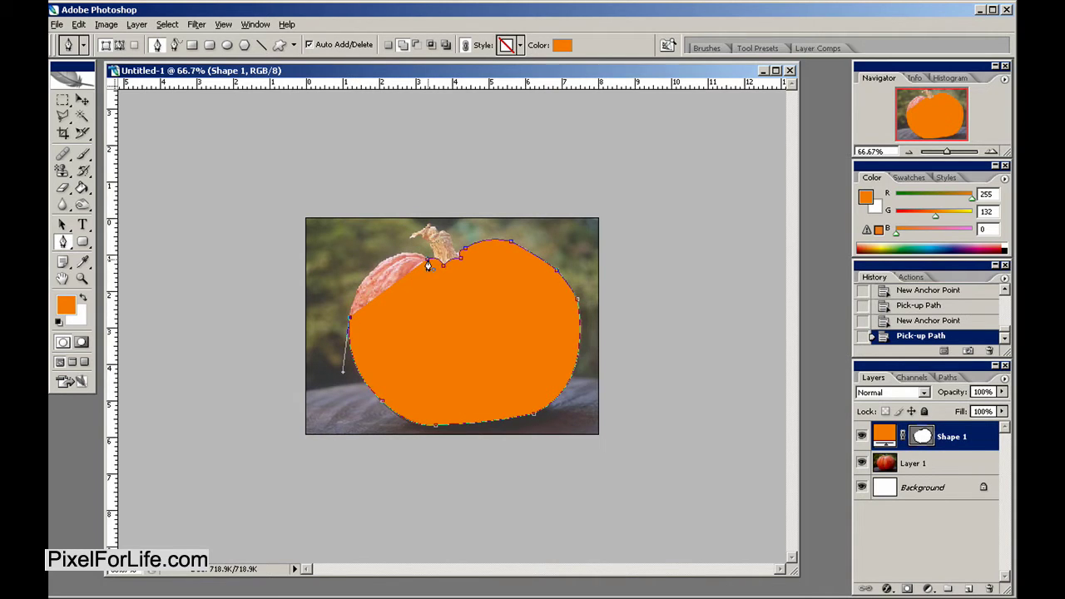
{"action": "left_click_drag", "start_coordinate": [427, 264], "coordinate": [486, 290]}
{"action": "key", "text": "ctrl+z"}
{"action": "left_click_drag", "start_coordinate": [426, 265], "coordinate": [480, 291]}
{"action": "key", "text": "ctrl+z"}
{"action": "left_click_drag", "start_coordinate": [374, 269], "coordinate": [446, 277]}
{"action": "left_click", "coordinate": [373, 274]}
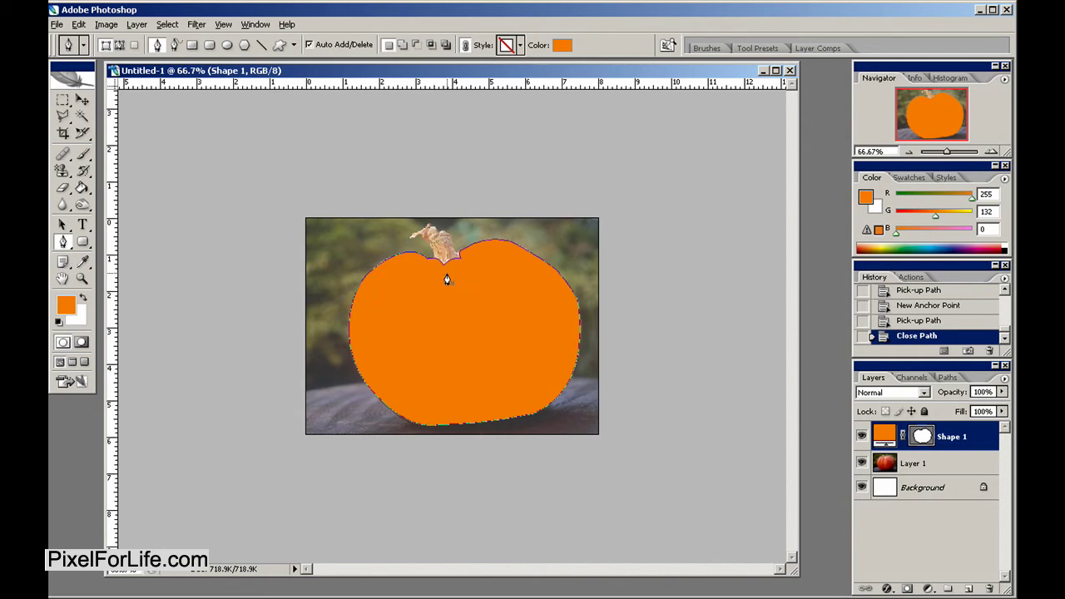
Pick a green foreground colour of R 98, G 149, B 0, then select Layer 1.
{"action": "left_click", "coordinate": [949, 463]}
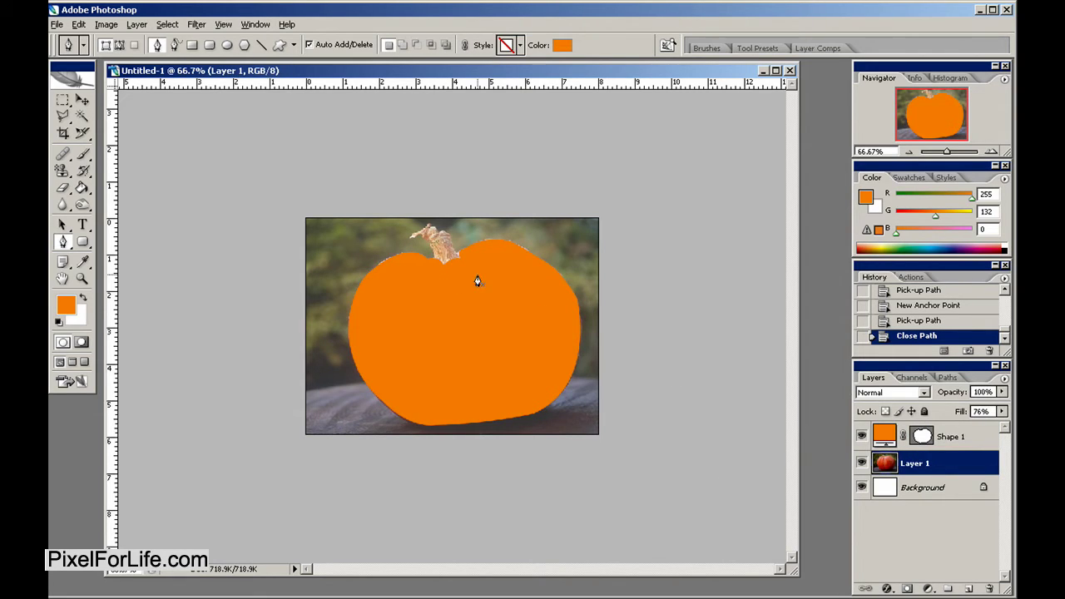
{"action": "left_click", "coordinate": [980, 436]}
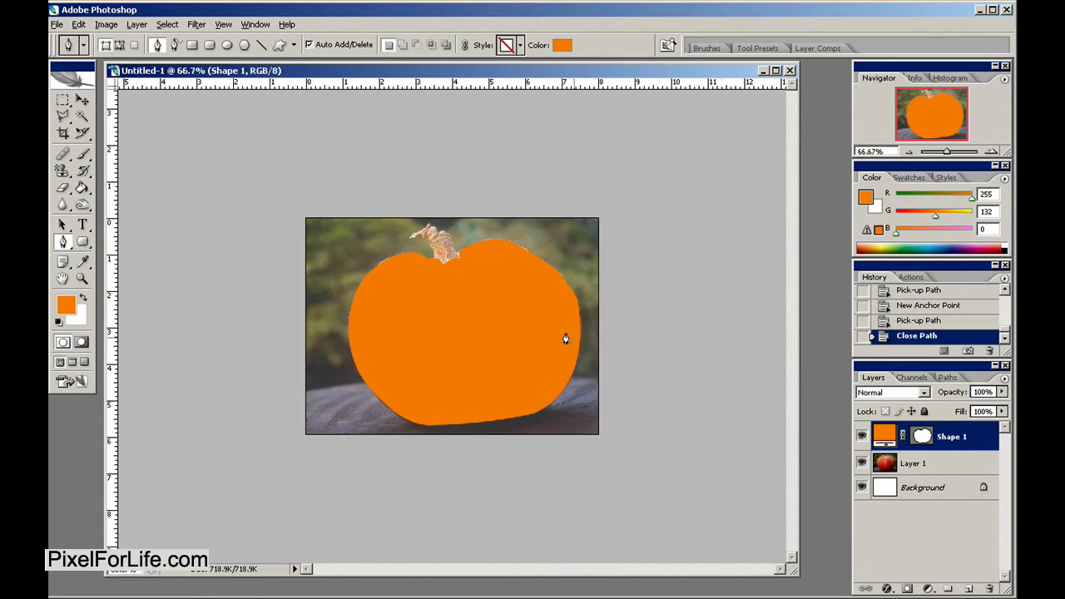
{"action": "left_click", "coordinate": [83, 297]}
{"action": "left_click", "coordinate": [66, 306]}
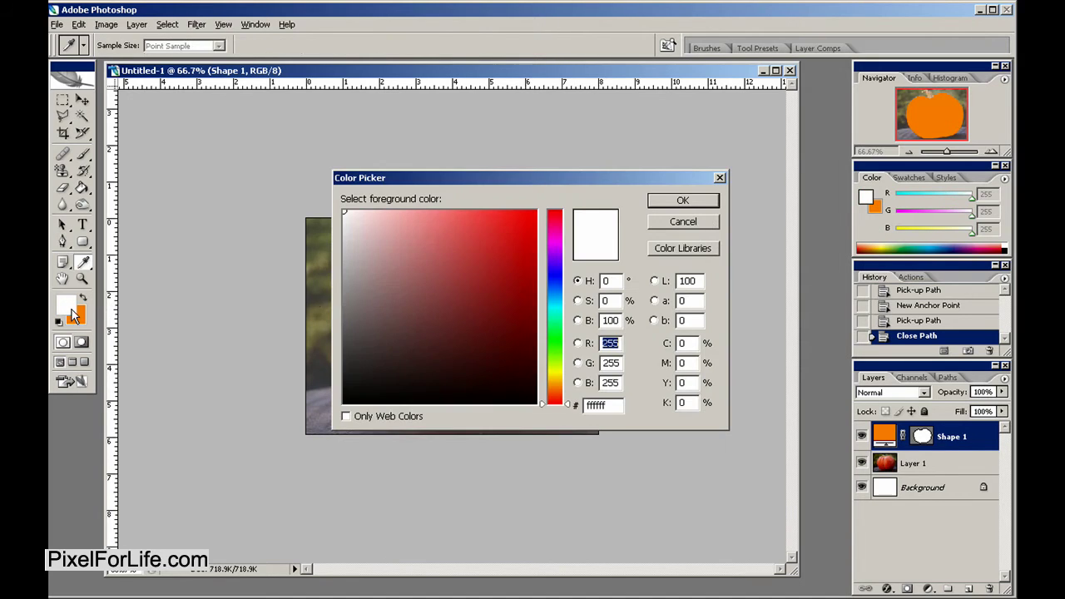
{"action": "left_click", "coordinate": [550, 352]}
{"action": "left_click_drag", "start_coordinate": [513, 331], "coordinate": [537, 290]}
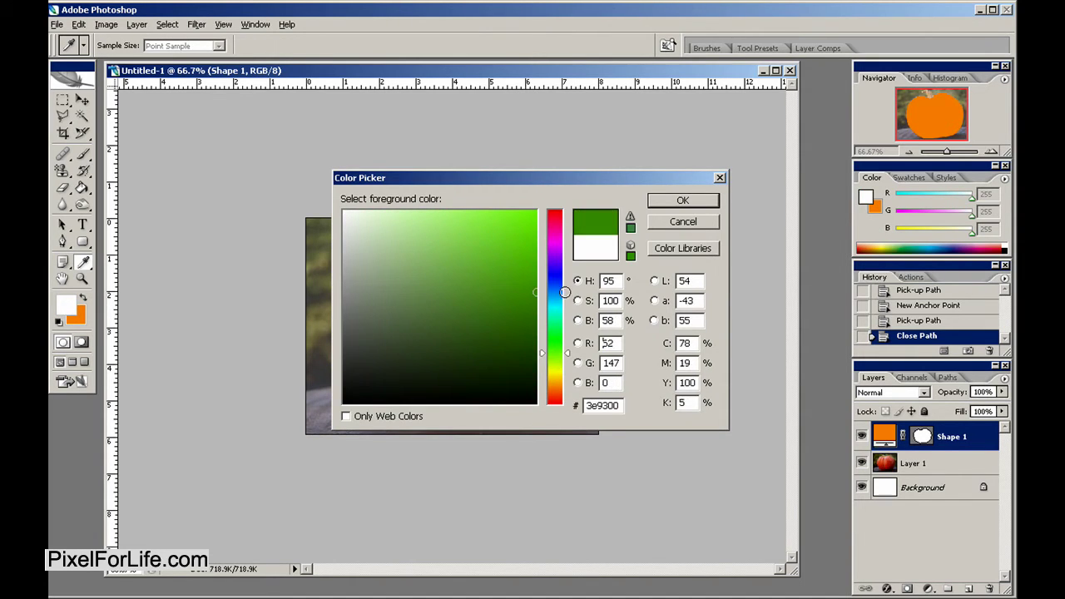
{"action": "left_click", "coordinate": [681, 202]}
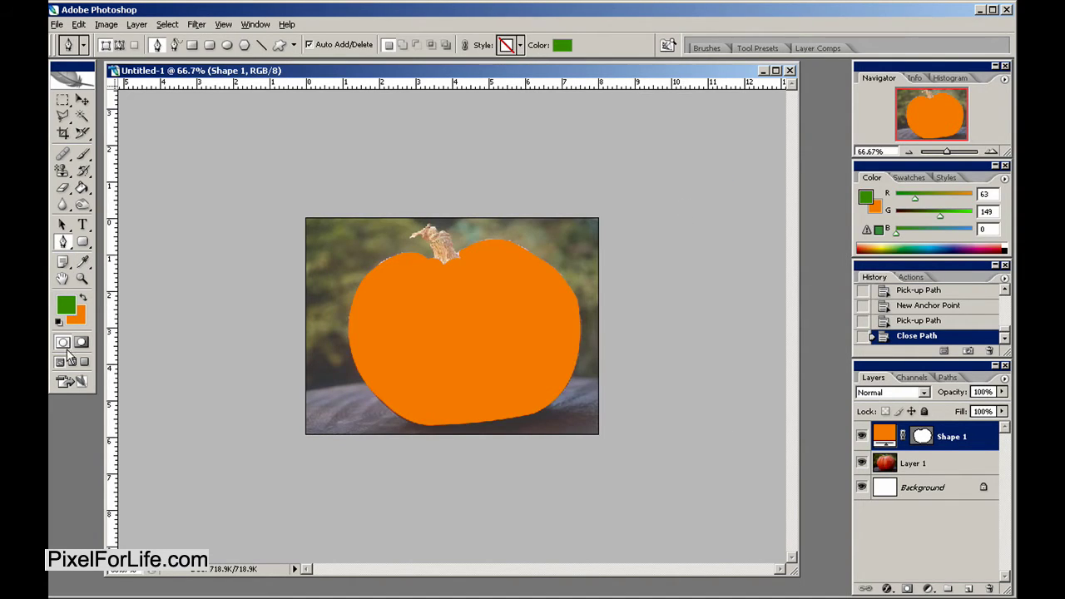
{"action": "left_click", "coordinate": [66, 306]}
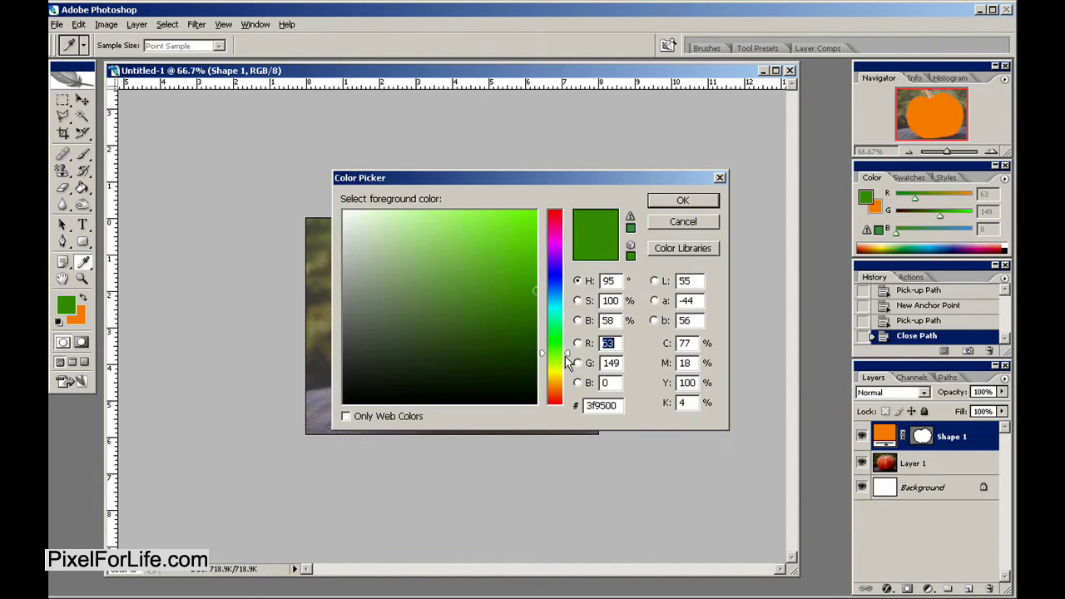
{"action": "type", "text": "98"}
{"action": "left_click", "coordinate": [681, 201]}
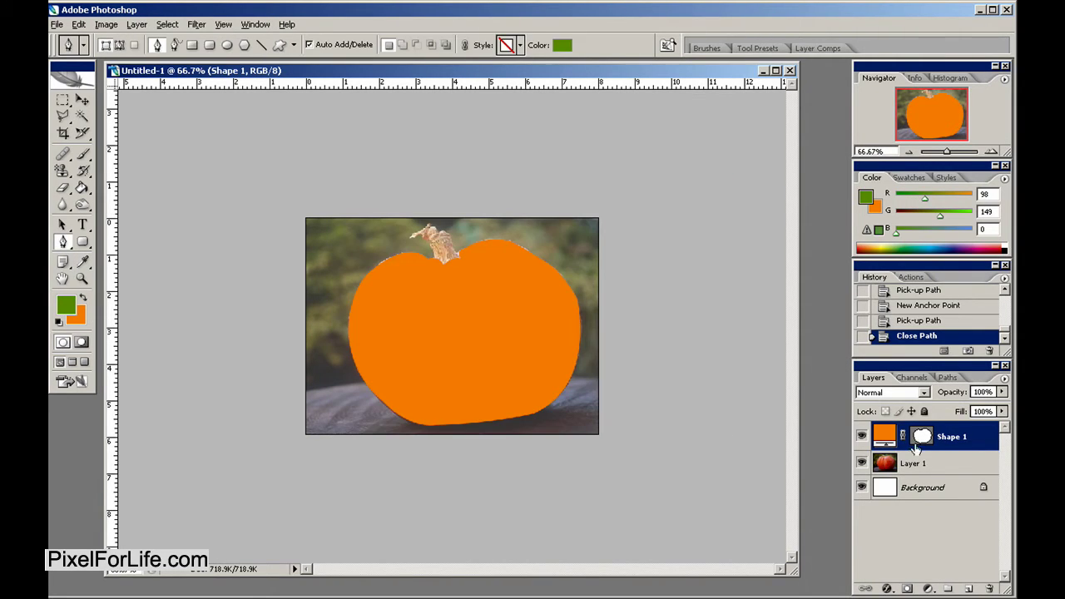
{"action": "left_click", "coordinate": [922, 464]}
Zoom in on the stem and trace its left side from the base up to the tip.
{"action": "left_click", "coordinate": [83, 279]}
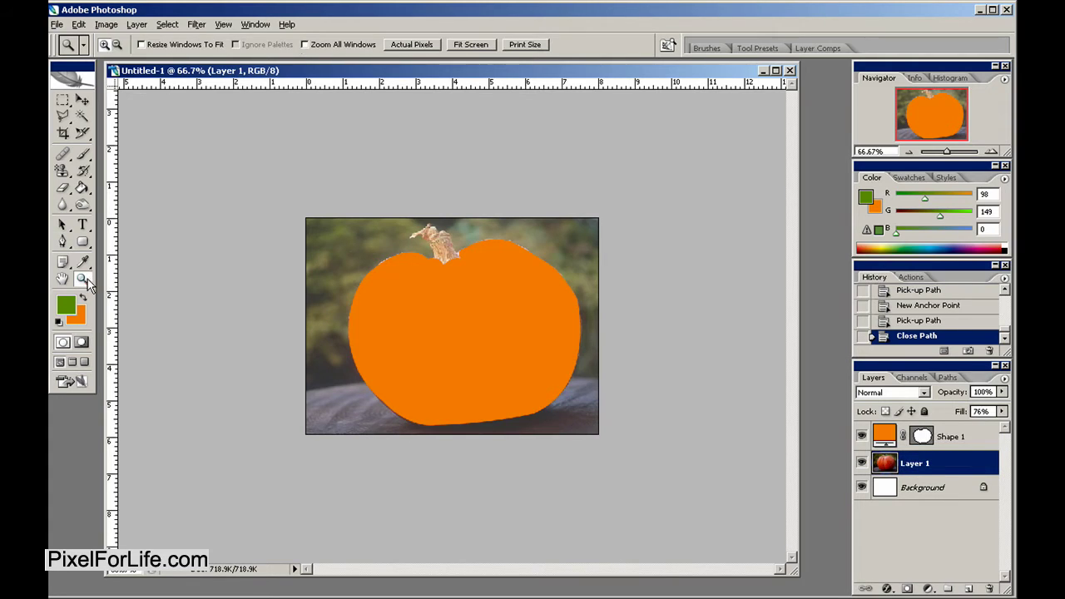
{"action": "left_click_drag", "start_coordinate": [387, 223], "coordinate": [507, 304]}
{"action": "left_click_drag", "start_coordinate": [314, 262], "coordinate": [394, 270]}
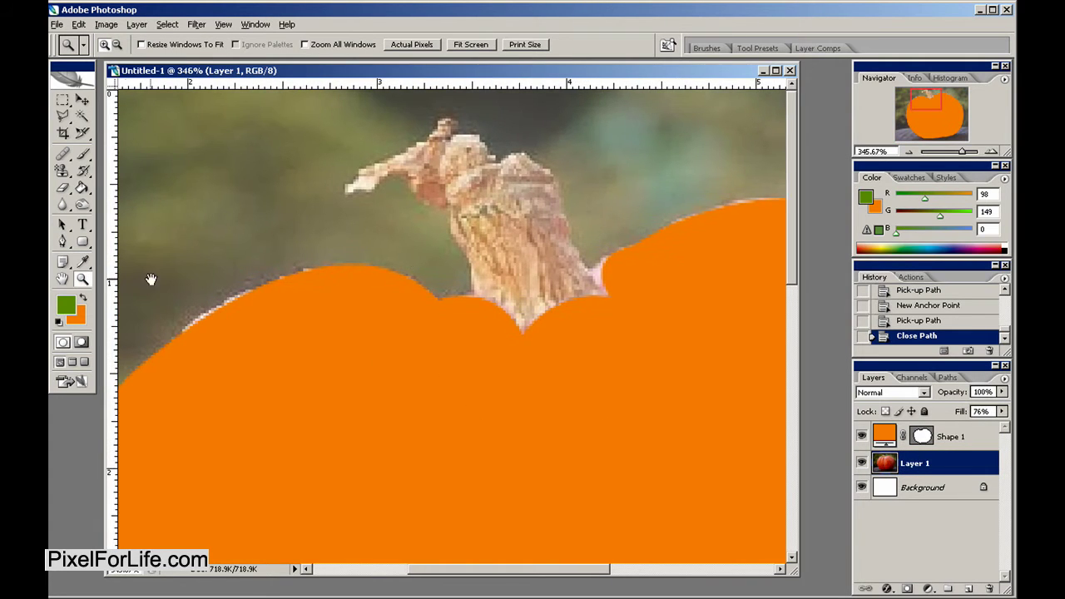
{"action": "left_click", "coordinate": [64, 242]}
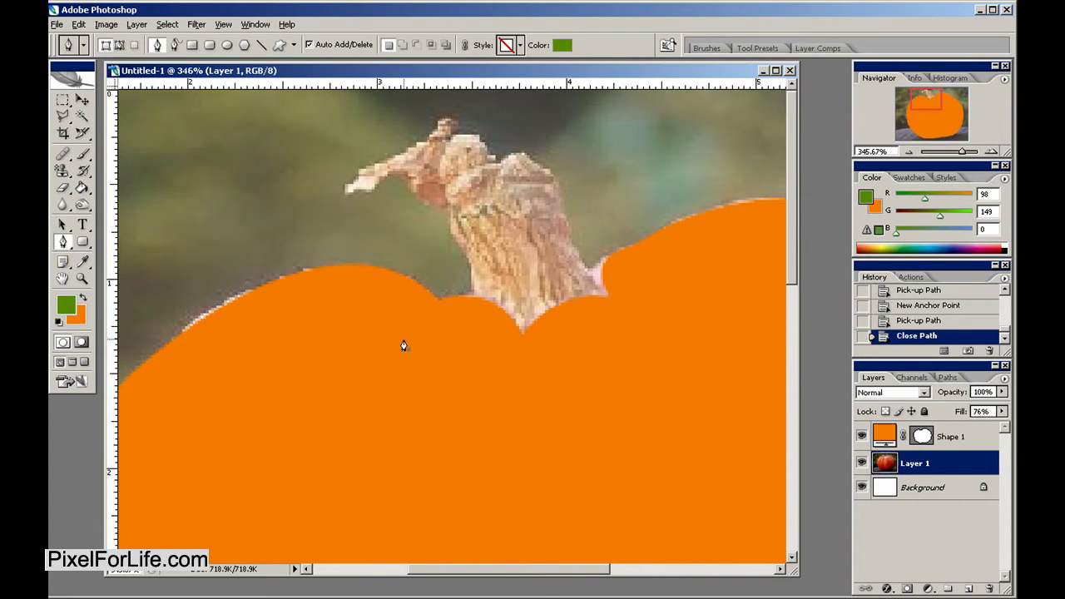
{"action": "left_click", "coordinate": [479, 320]}
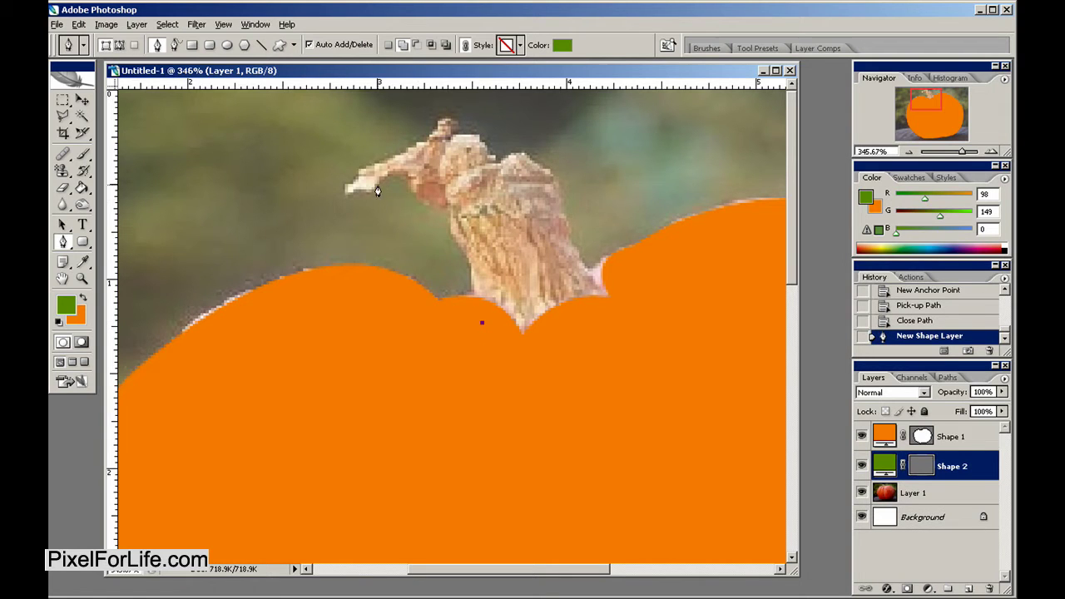
{"action": "left_click_drag", "start_coordinate": [385, 181], "coordinate": [300, 154]}
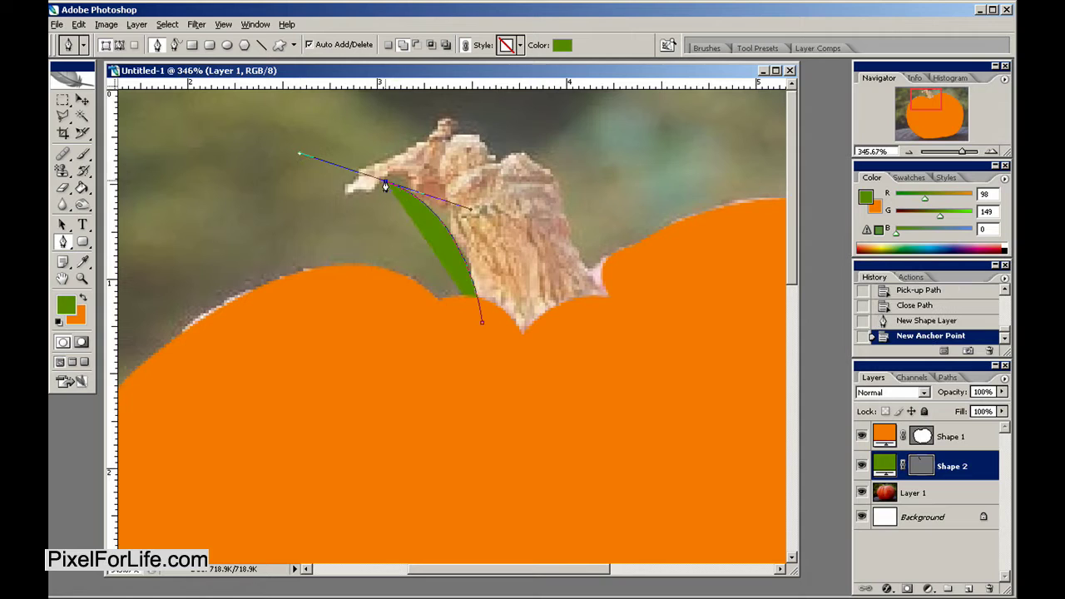
{"action": "left_click", "coordinate": [385, 183]}
{"action": "left_click", "coordinate": [471, 130]}
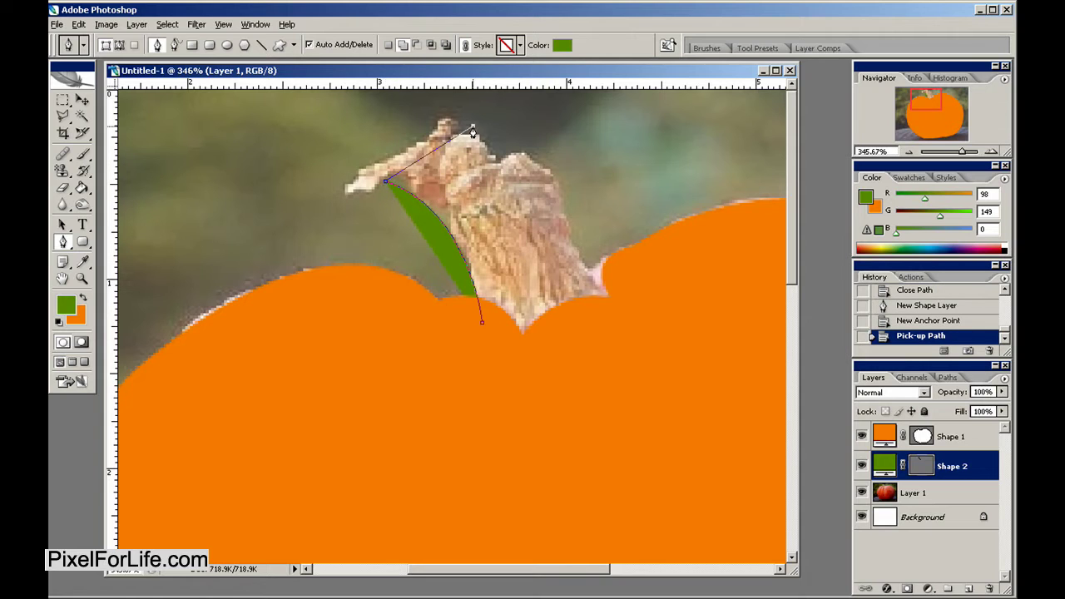
{"action": "key", "text": "ctrl+z"}
Trace the stem's top and right side down into the pumpkin and close the green shape.
{"action": "scroll", "coordinate": [447, 119], "scroll_direction": "left", "scroll_amount": 1}
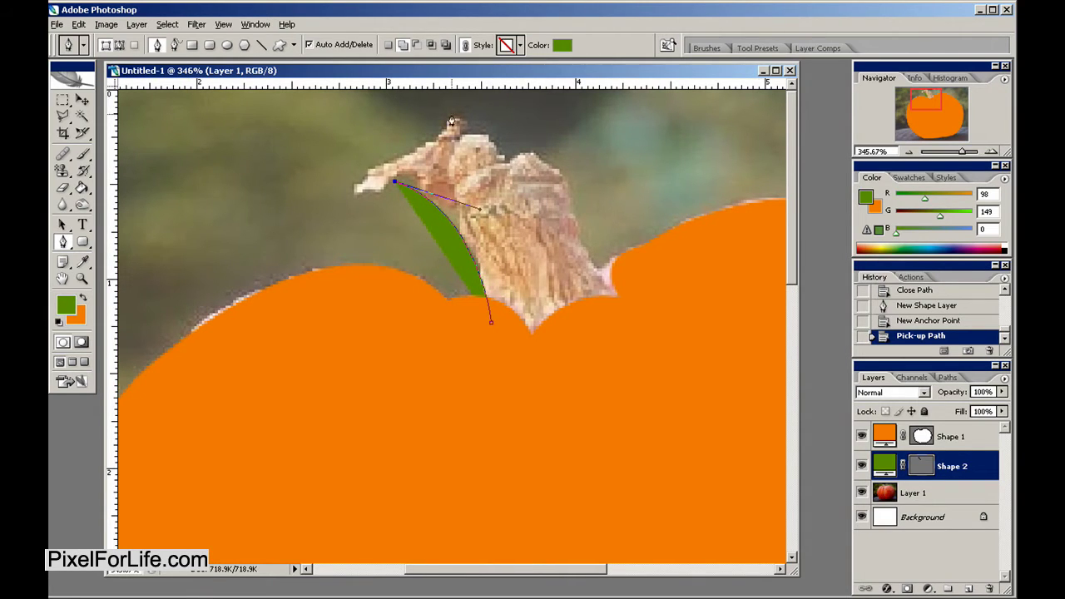
{"action": "left_click", "coordinate": [532, 98]}
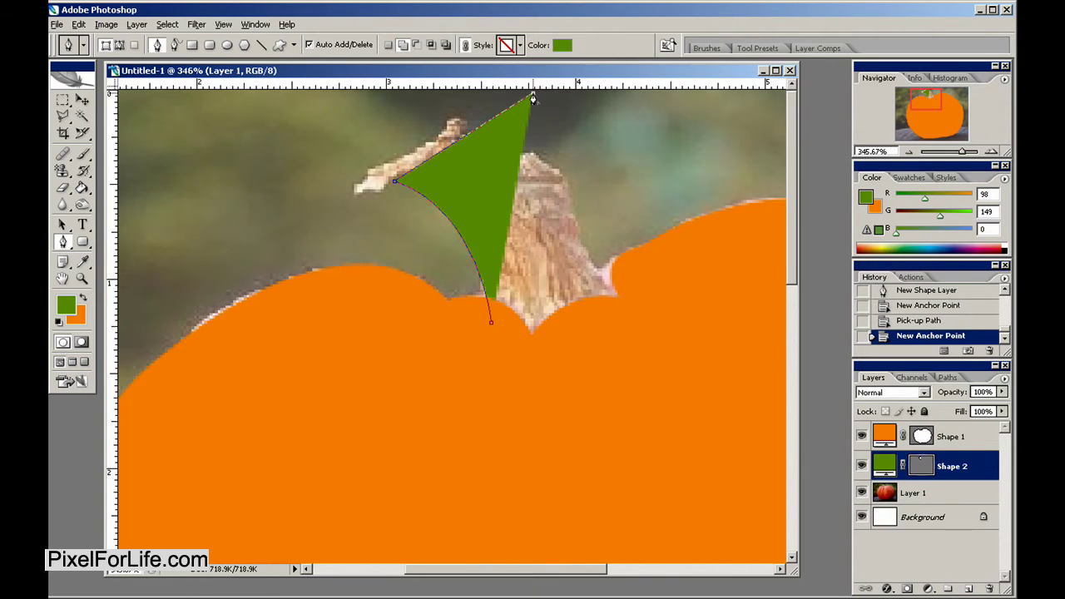
{"action": "left_click_drag", "start_coordinate": [623, 303], "coordinate": [687, 367]}
{"action": "left_click", "coordinate": [569, 416]}
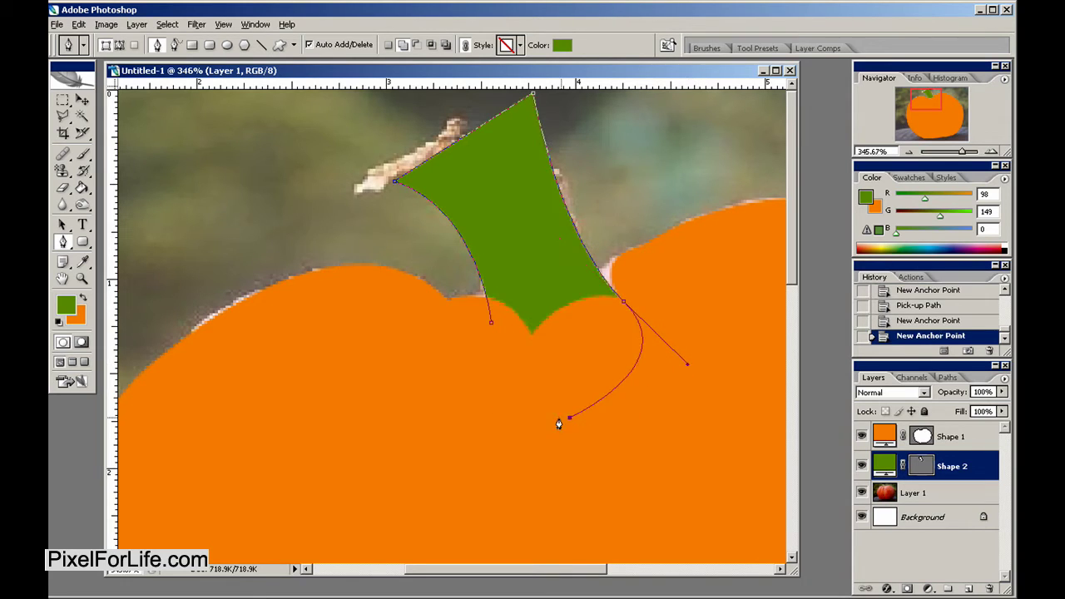
{"action": "left_click", "coordinate": [466, 400]}
{"action": "left_click", "coordinate": [491, 323]}
{"action": "left_click", "coordinate": [928, 499]}
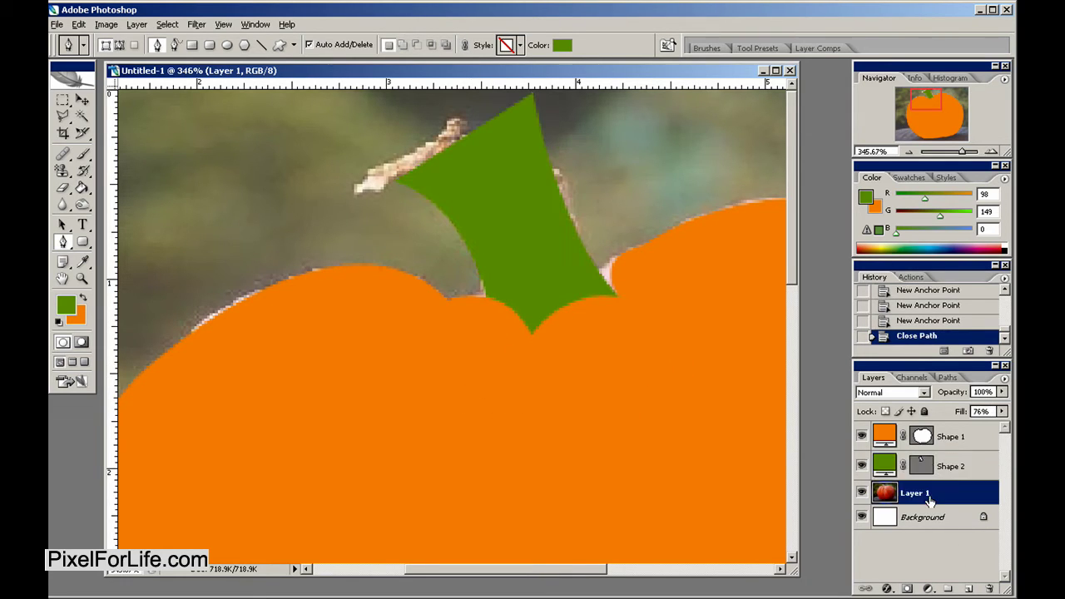
{"action": "left_click", "coordinate": [983, 462]}
Zoom the view back to 100% and hide the pumpkin photo layer.
{"action": "left_click", "coordinate": [81, 279]}
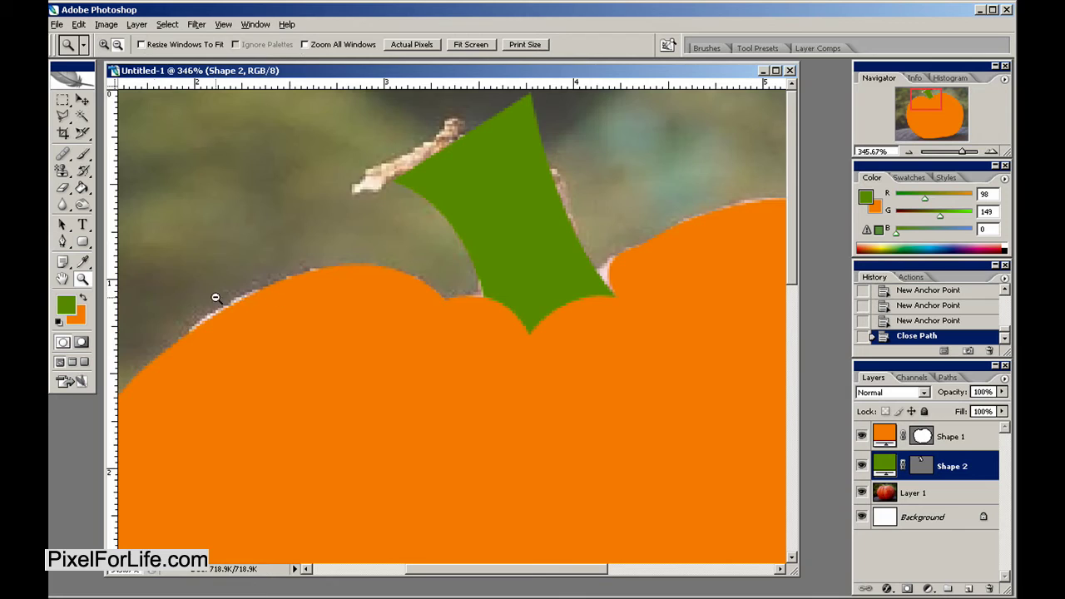
{"action": "left_click", "coordinate": [380, 305], "text": "alt"}
{"action": "left_click", "coordinate": [385, 304], "text": "alt"}
{"action": "left_click", "coordinate": [490, 302], "text": "alt"}
{"action": "left_click", "coordinate": [490, 302], "text": "alt"}
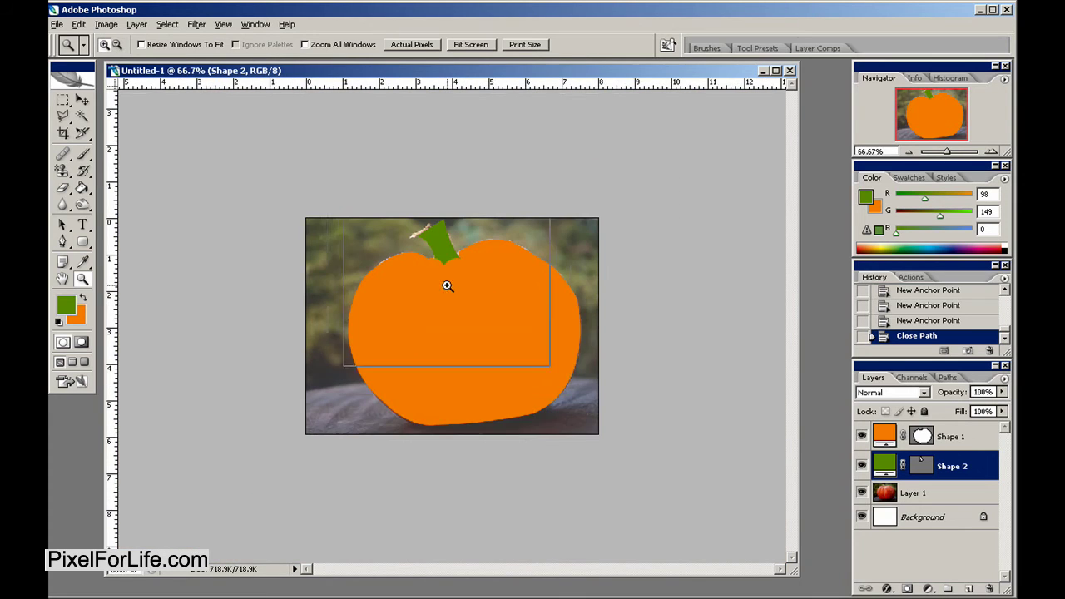
{"action": "left_click", "coordinate": [462, 313]}
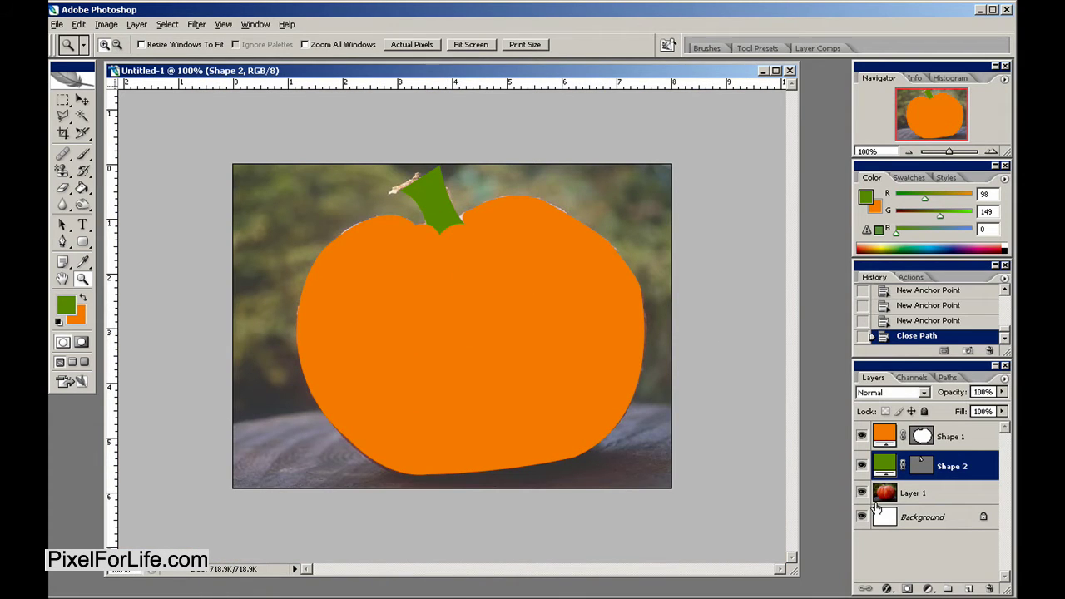
{"action": "left_click", "coordinate": [862, 494]}
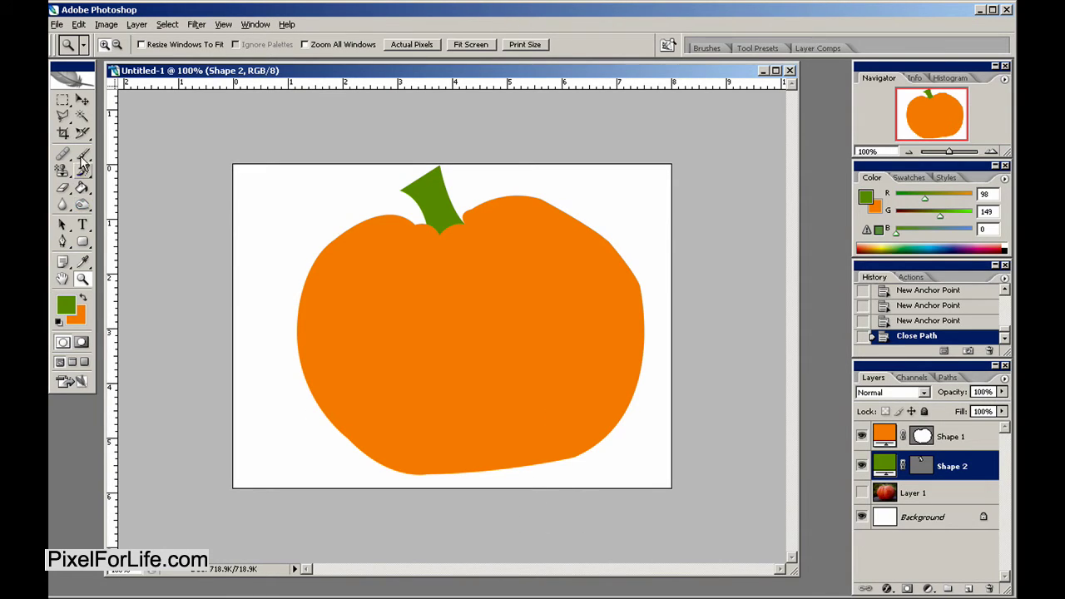
Pick the Pen tool and select the orange Shape 1 layer.
{"action": "left_click", "coordinate": [60, 242]}
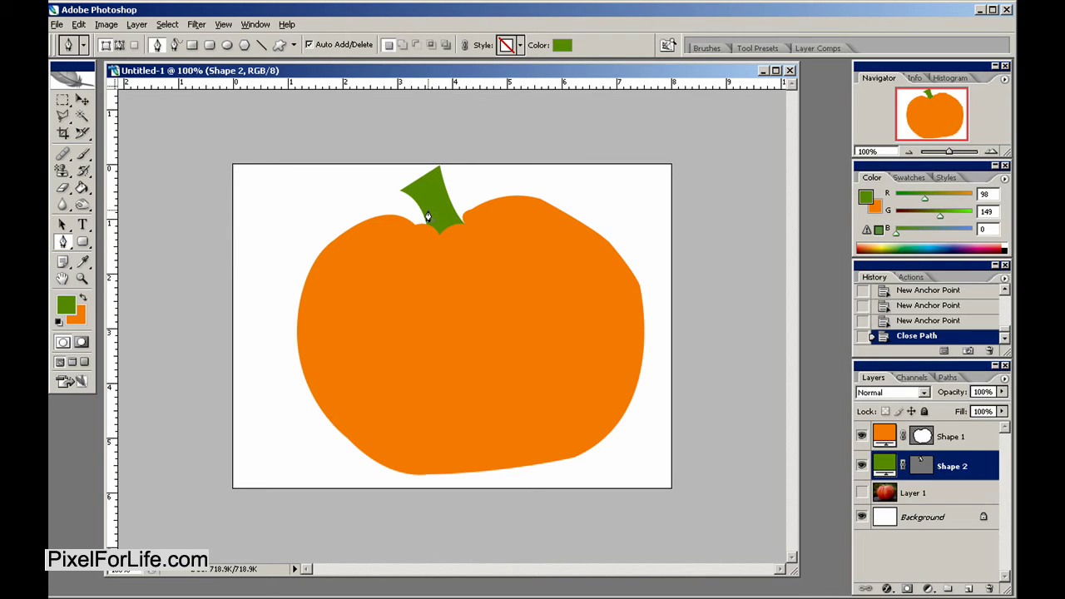
{"action": "left_click", "coordinate": [989, 435]}
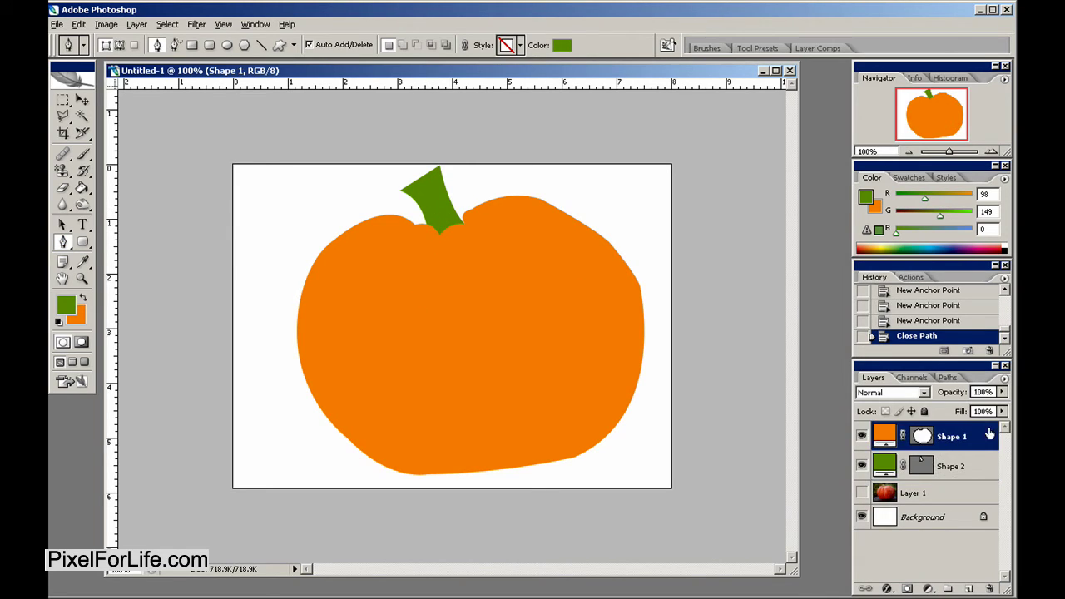
Draw a narrow green stripe shape from the stem down the pumpkin's middle.
{"action": "left_click", "coordinate": [969, 589]}
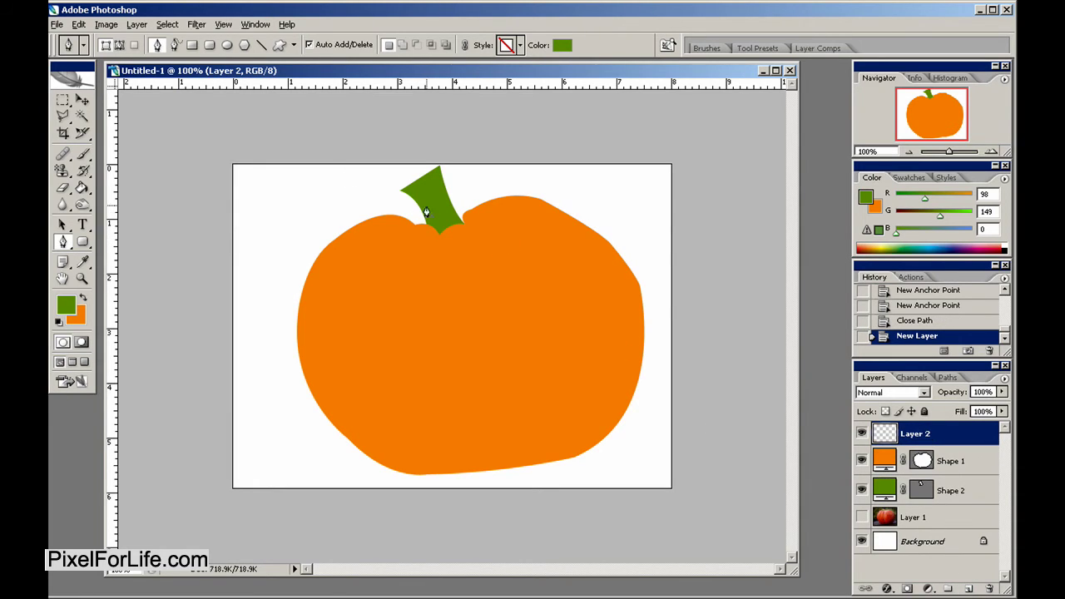
{"action": "left_click", "coordinate": [426, 208]}
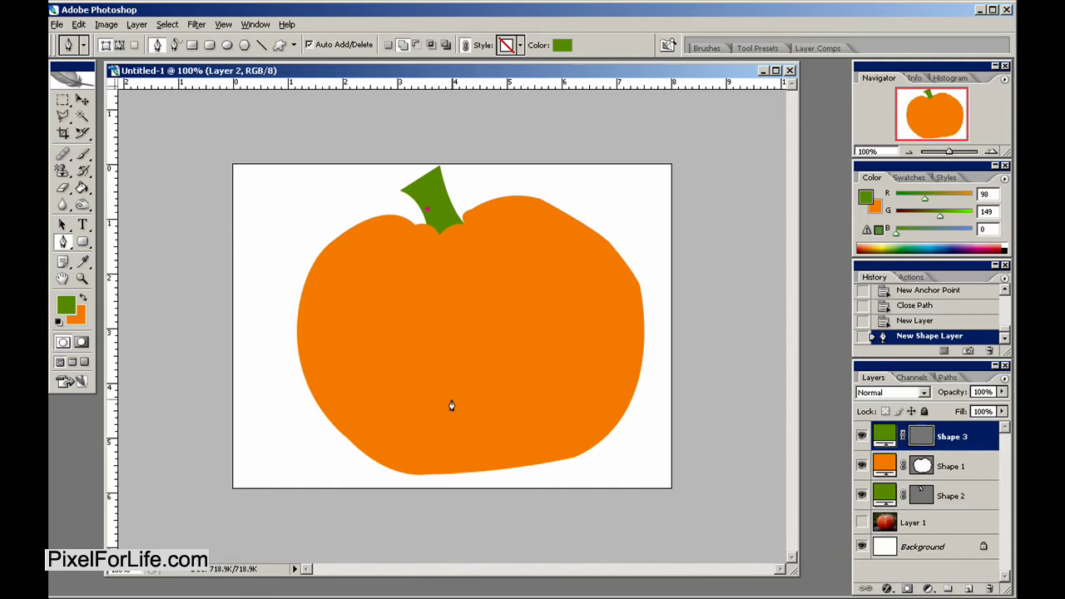
{"action": "left_click_drag", "start_coordinate": [436, 479], "coordinate": [450, 563]}
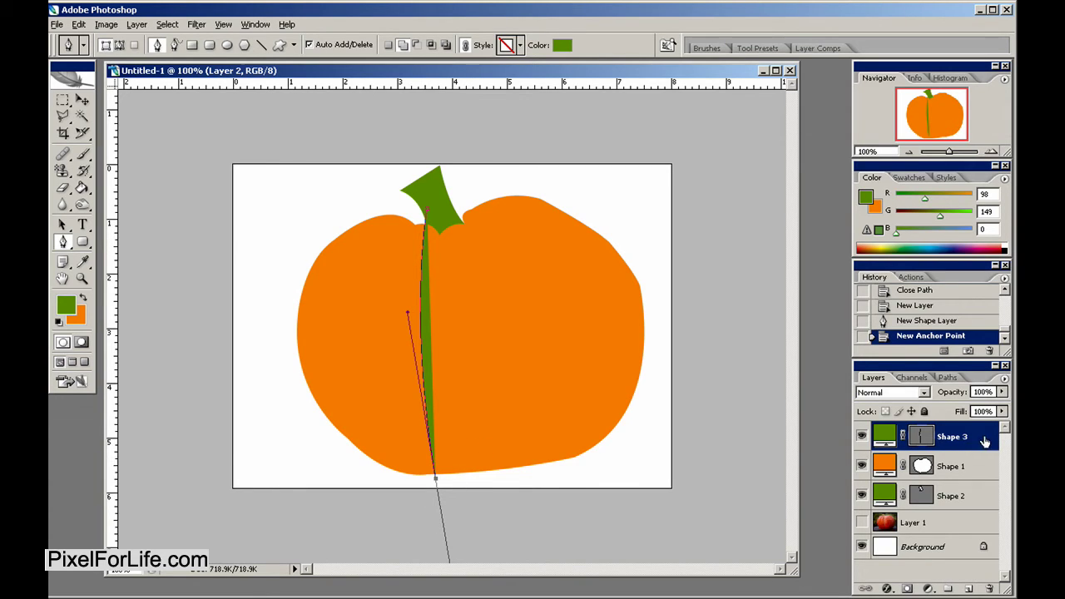
{"action": "left_click_drag", "start_coordinate": [62, 225], "coordinate": [146, 263]}
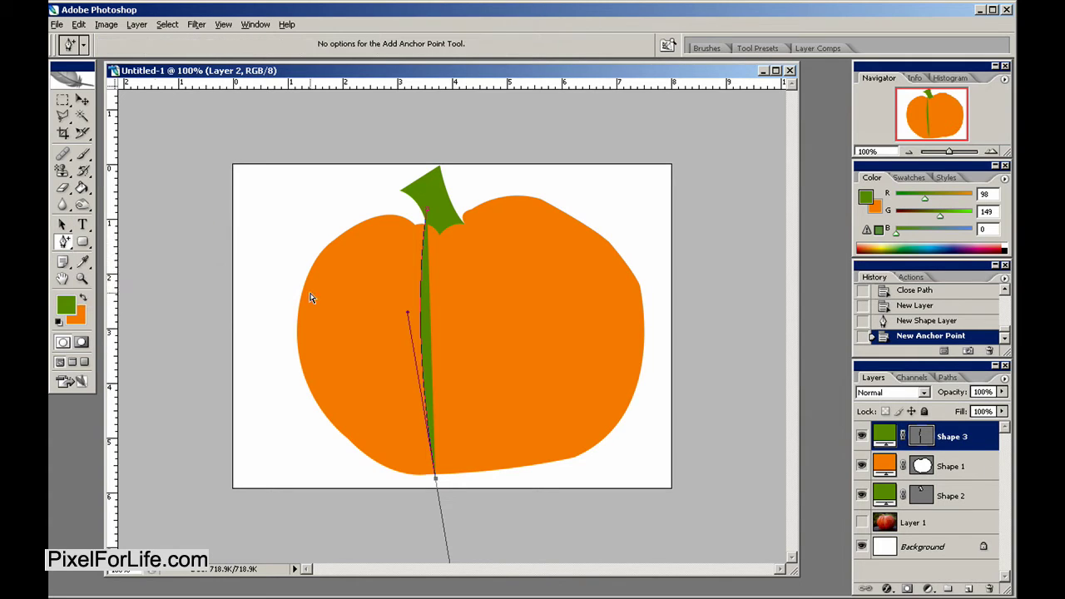
{"action": "left_click_drag", "start_coordinate": [420, 324], "coordinate": [418, 349]}
Inspect the pumpkin and stripe layers' paths, toggling the stripe's mask link off and on.
{"action": "left_click_drag", "start_coordinate": [62, 225], "coordinate": [142, 243]}
{"action": "left_click", "coordinate": [406, 342]}
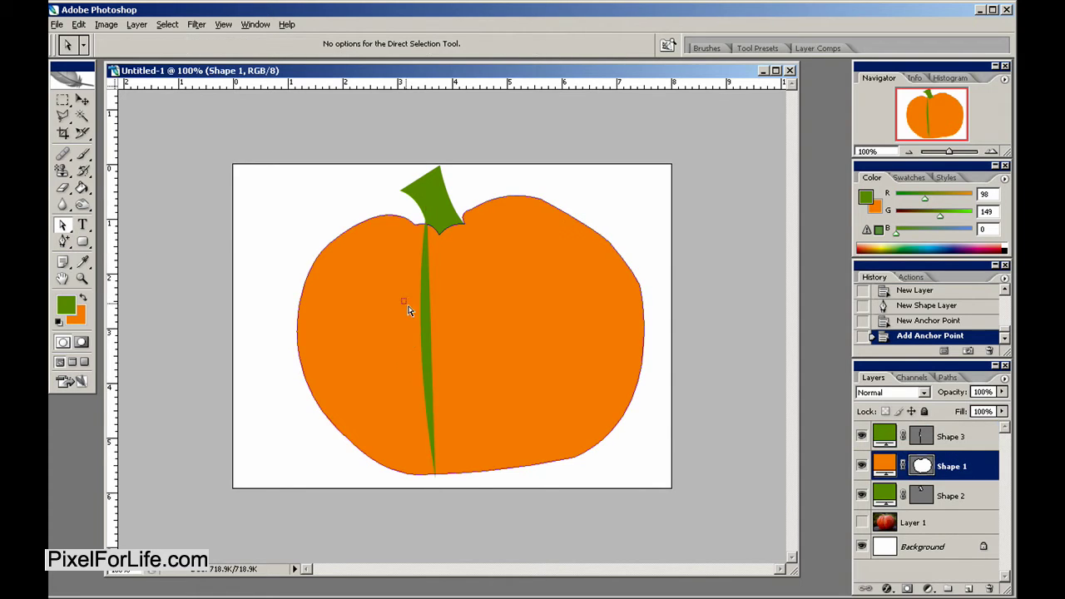
{"action": "left_click_drag", "start_coordinate": [62, 225], "coordinate": [133, 240]}
{"action": "left_click", "coordinate": [944, 443]}
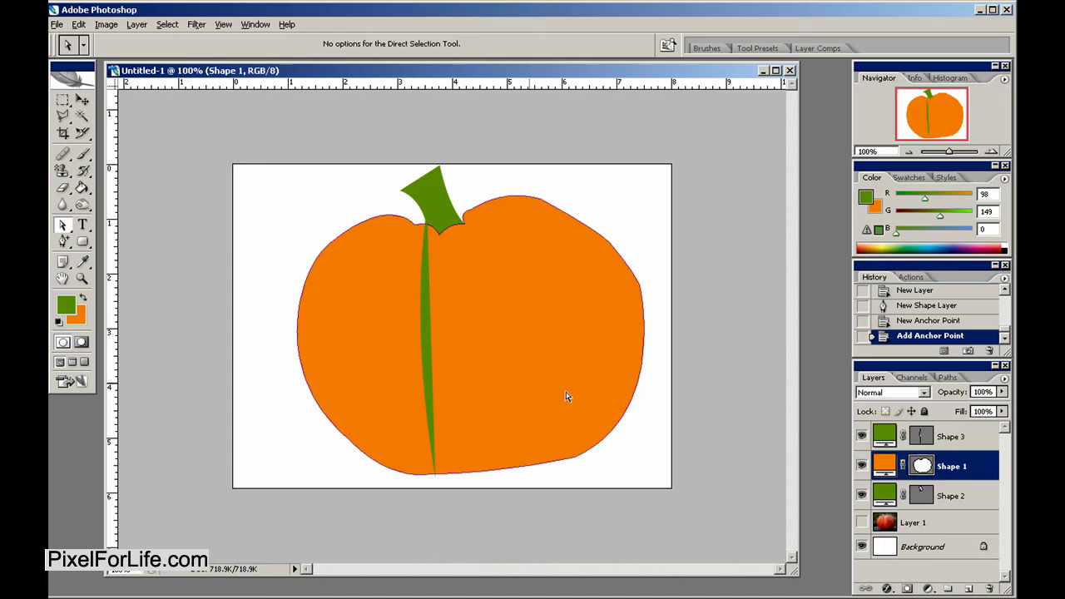
{"action": "left_click", "coordinate": [953, 443]}
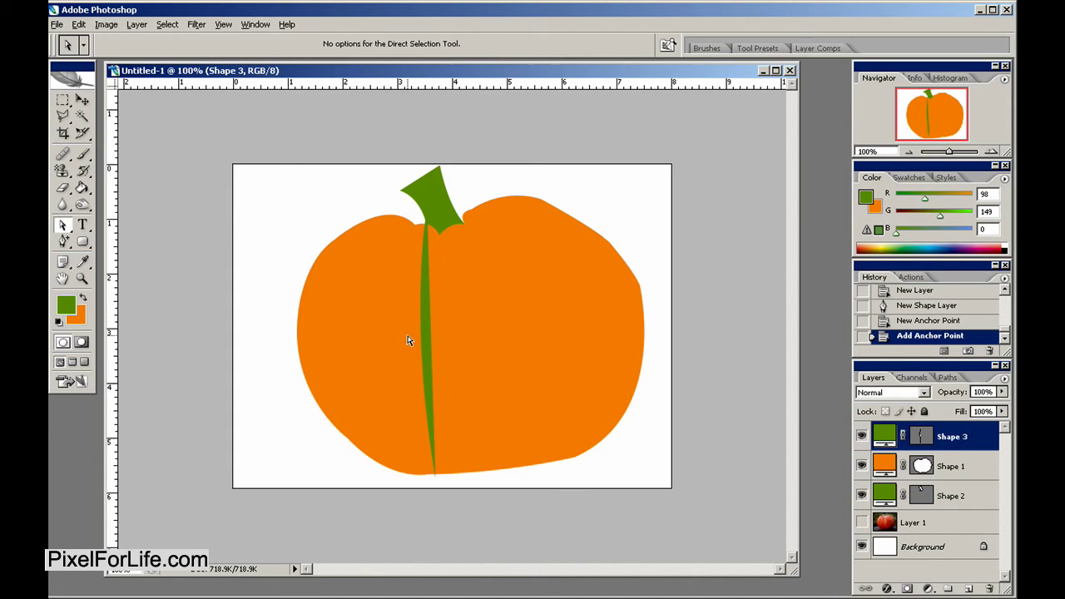
{"action": "key", "text": "alt+bracketleft"}
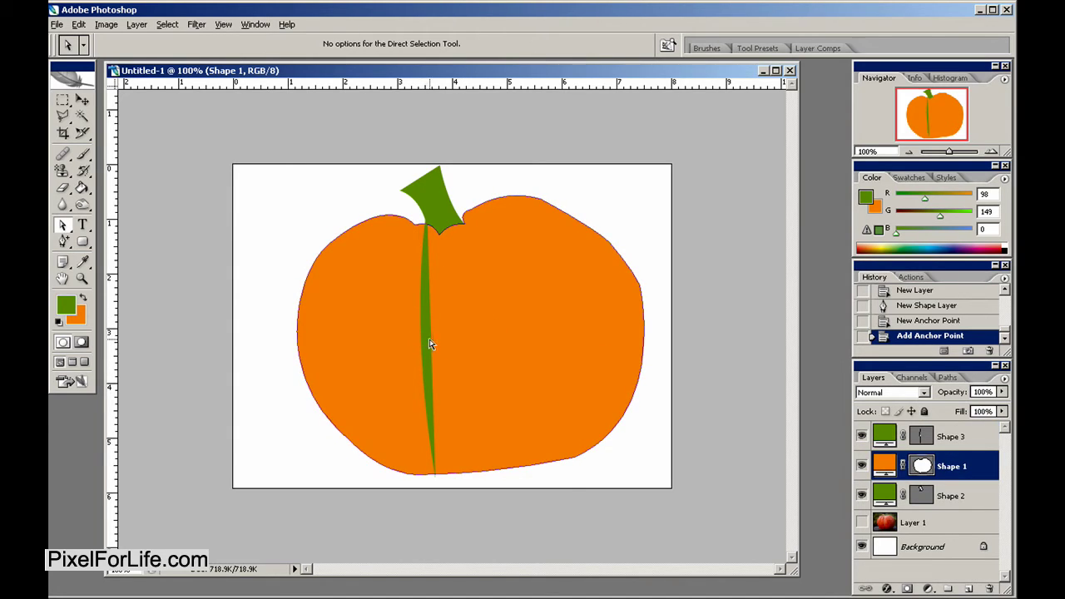
{"action": "left_click", "coordinate": [965, 439]}
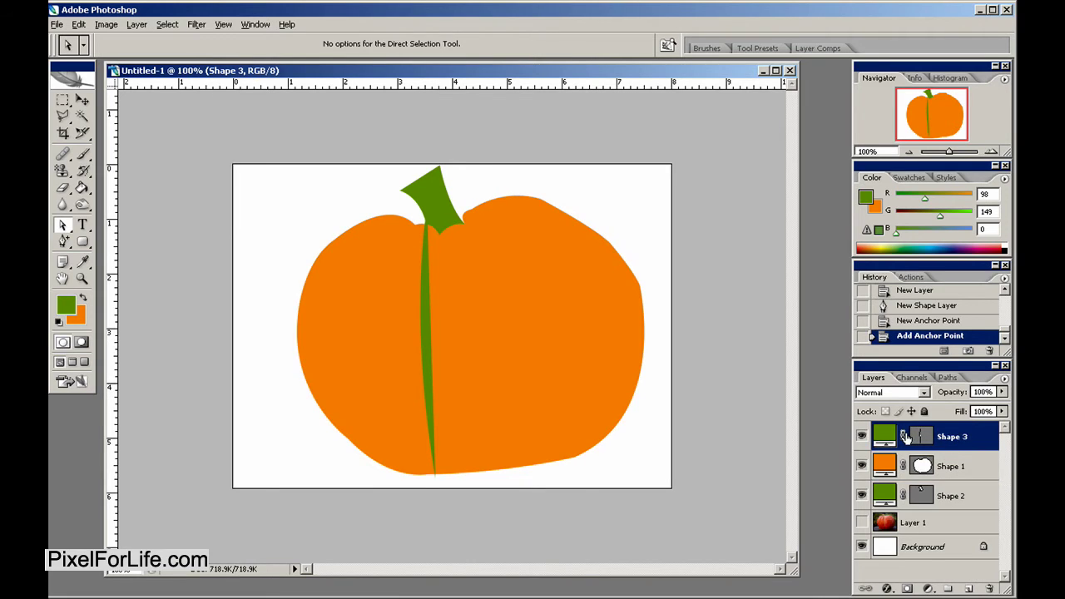
{"action": "left_click", "coordinate": [904, 436]}
{"action": "left_click", "coordinate": [904, 436]}
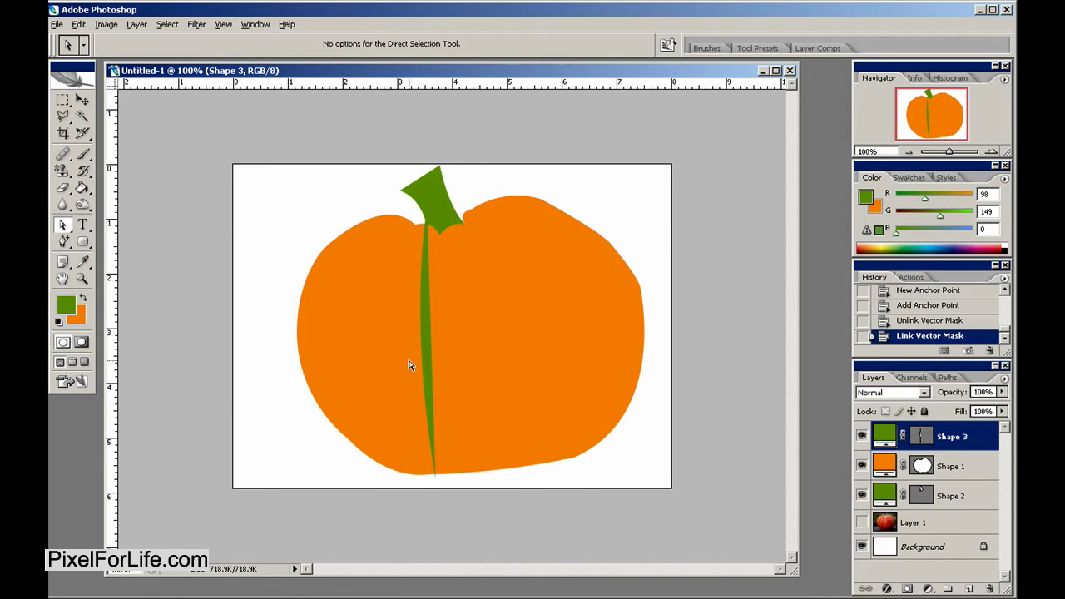
Try moving and bending the stripe path with the selection tools, undoing each change.
{"action": "left_click_drag", "start_coordinate": [61, 231], "coordinate": [131, 226]}
{"action": "left_click", "coordinate": [418, 336]}
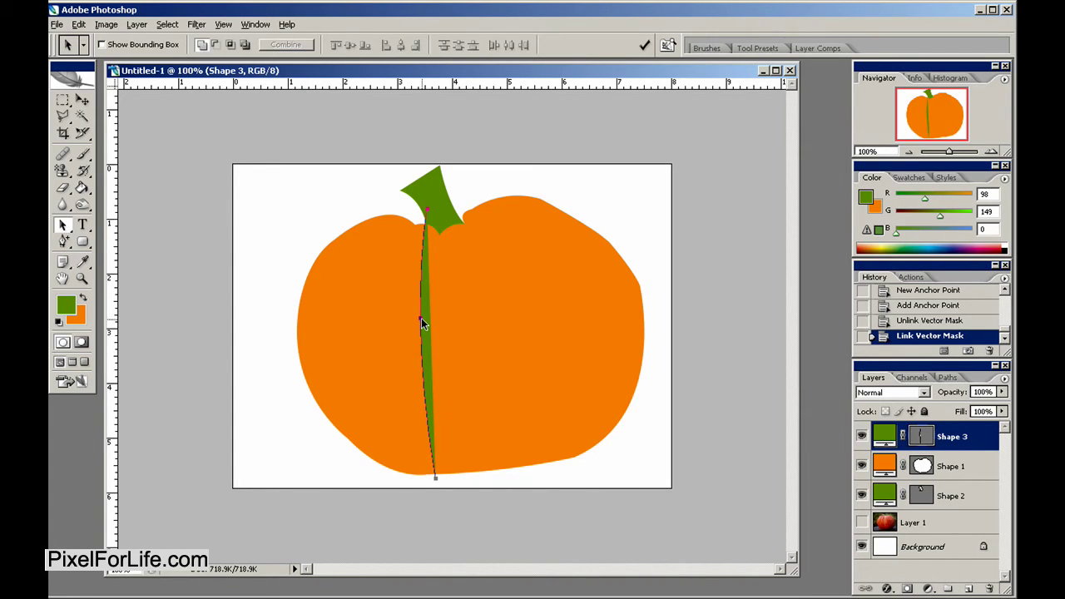
{"action": "left_click_drag", "start_coordinate": [421, 317], "coordinate": [425, 320]}
{"action": "key", "text": "ctrl+z"}
{"action": "left_click_drag", "start_coordinate": [62, 224], "coordinate": [133, 250]}
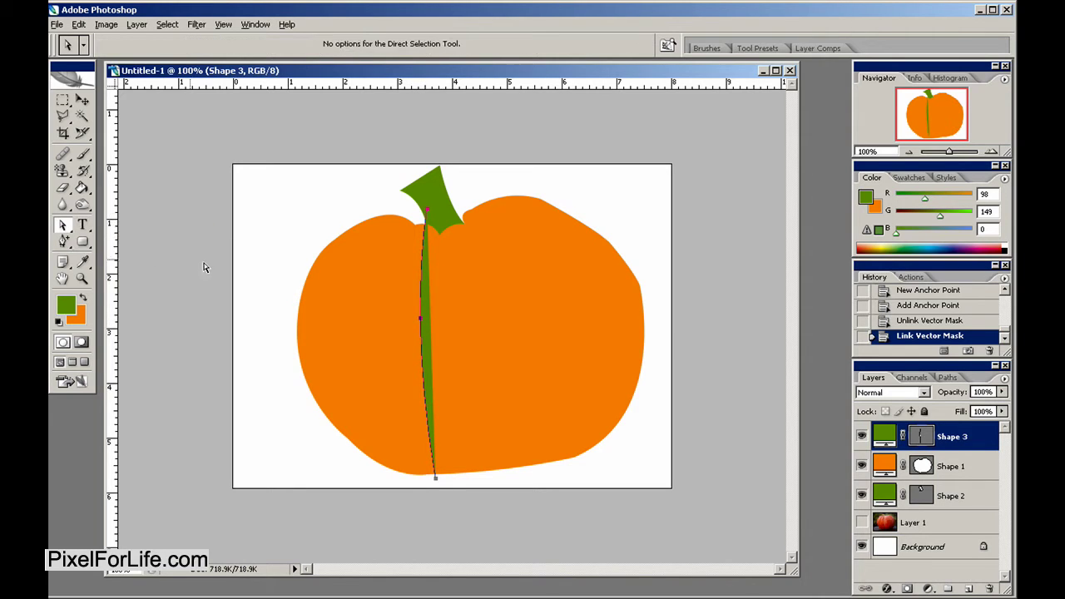
{"action": "mouse_move", "coordinate": [421, 322]}
{"action": "left_mouse_down"}
{"action": "mouse_move", "coordinate": [393, 312]}
{"action": "mouse_move", "coordinate": [418, 316]}
{"action": "left_mouse_up"}
{"action": "key", "text": "ctrl+z"}
{"action": "left_click_drag", "start_coordinate": [421, 252], "coordinate": [449, 260]}
{"action": "key", "text": "ctrl+z"}
{"action": "mouse_move", "coordinate": [422, 320]}
{"action": "left_mouse_down"}
{"action": "mouse_move", "coordinate": [399, 316]}
{"action": "mouse_move", "coordinate": [414, 319]}
{"action": "left_mouse_up"}
{"action": "key", "text": "ctrl+z"}
Delete the green stripe, add a new layer, and select a tall ellipse over the pumpkin's middle.
{"action": "left_click", "coordinate": [990, 589]}
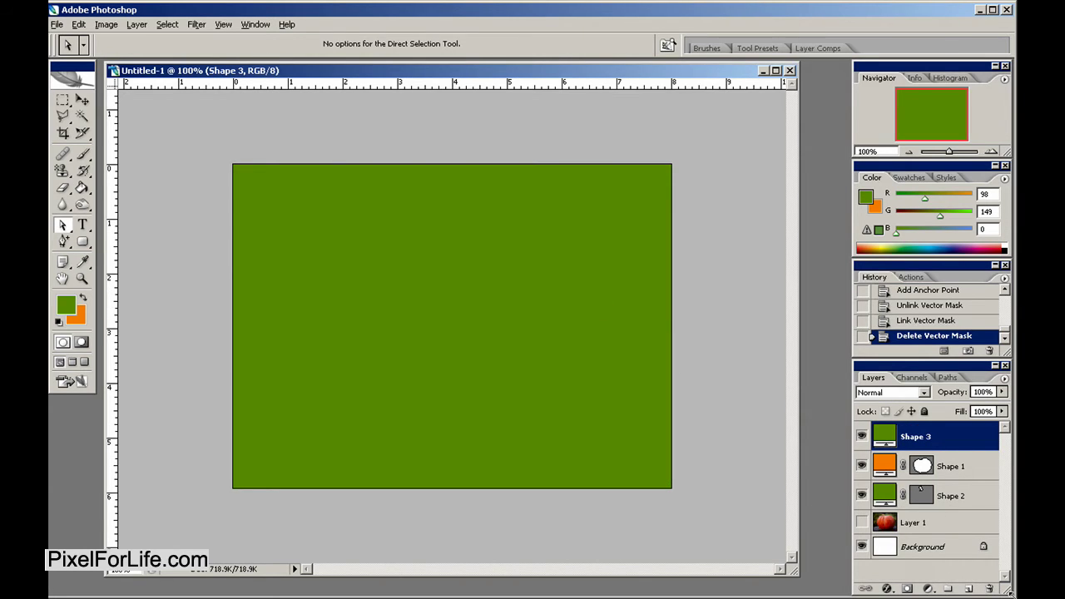
{"action": "left_click", "coordinate": [996, 589]}
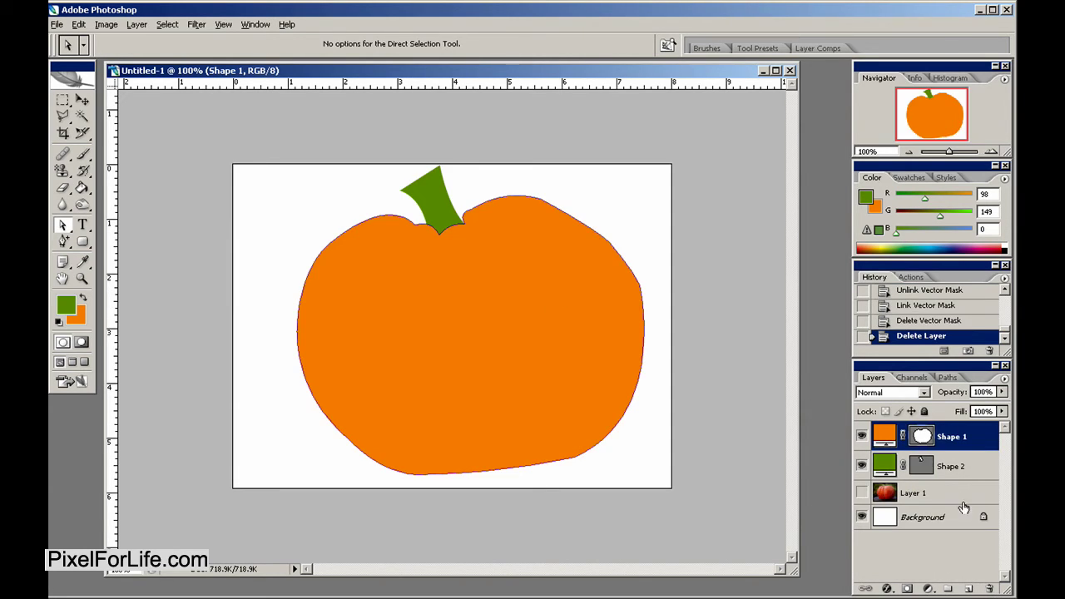
{"action": "left_click", "coordinate": [968, 589]}
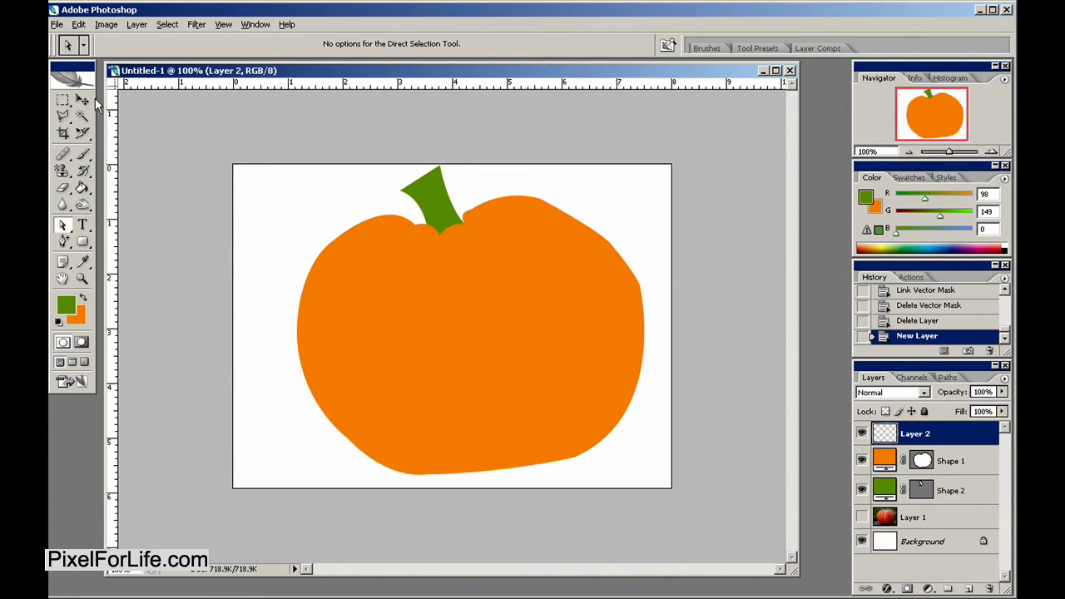
{"action": "left_click_drag", "start_coordinate": [62, 99], "coordinate": [150, 113]}
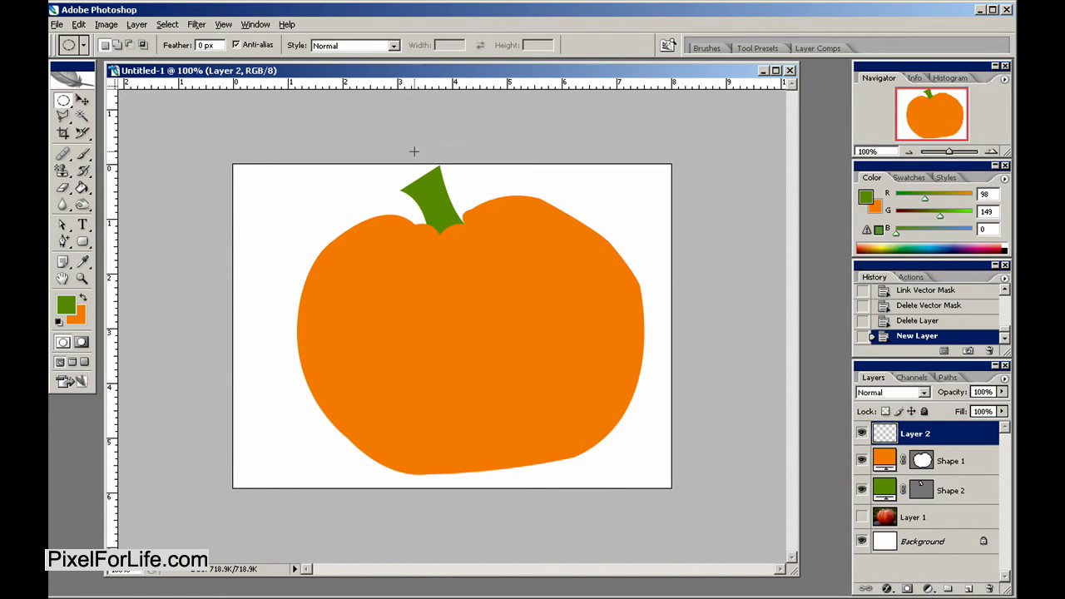
{"action": "left_click_drag", "start_coordinate": [414, 152], "coordinate": [599, 547]}
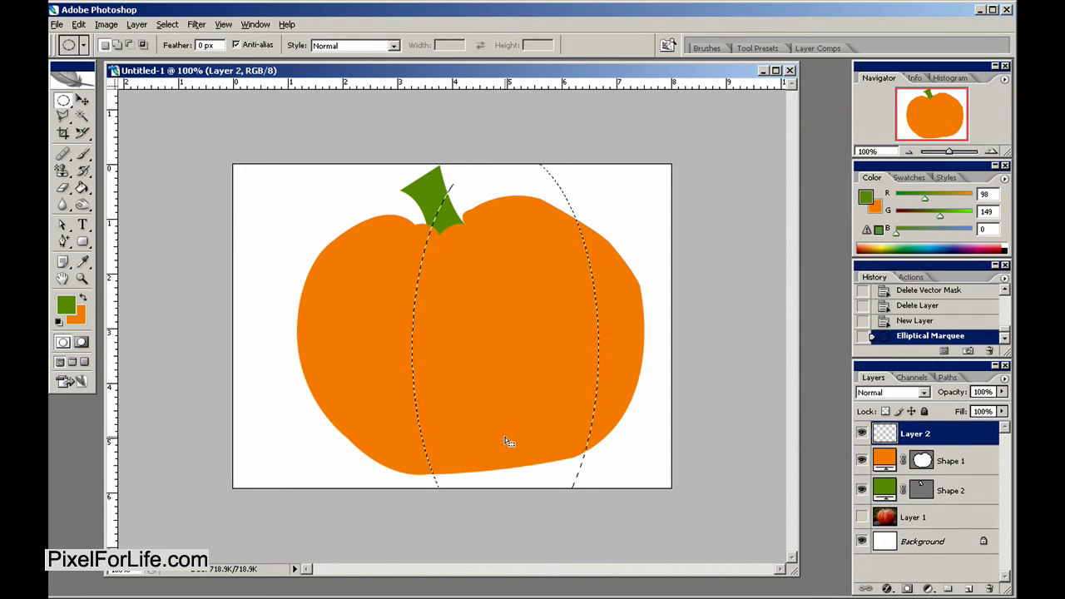
{"action": "left_click_drag", "start_coordinate": [509, 442], "coordinate": [533, 416]}
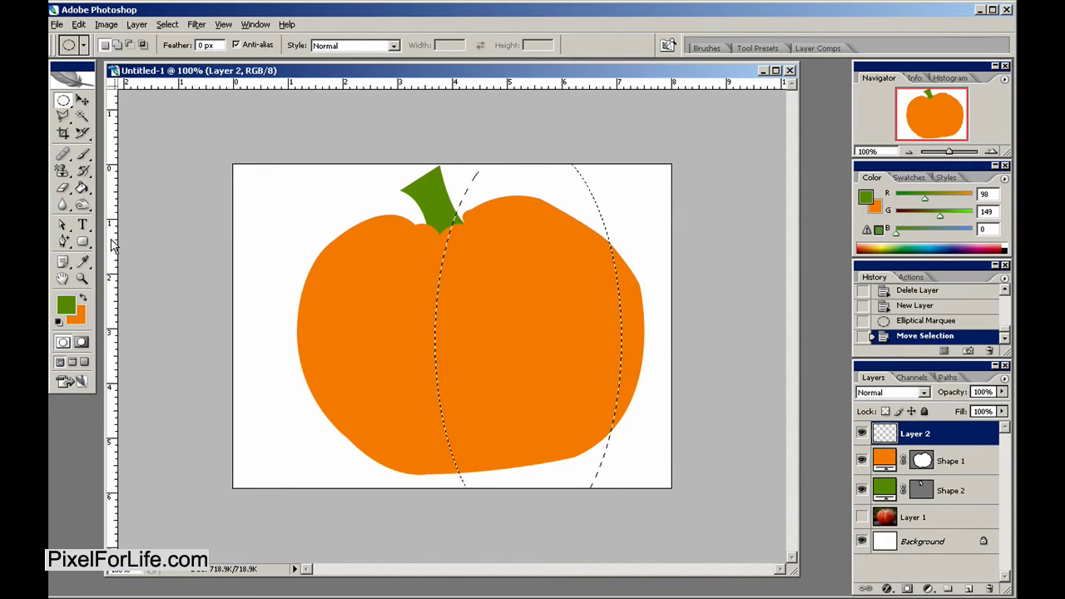
Set up a fully soft 141 px white brush.
{"action": "left_click", "coordinate": [82, 158]}
{"action": "key", "text": "d"}
{"action": "key", "text": "x"}
{"action": "right_click", "coordinate": [348, 308]}
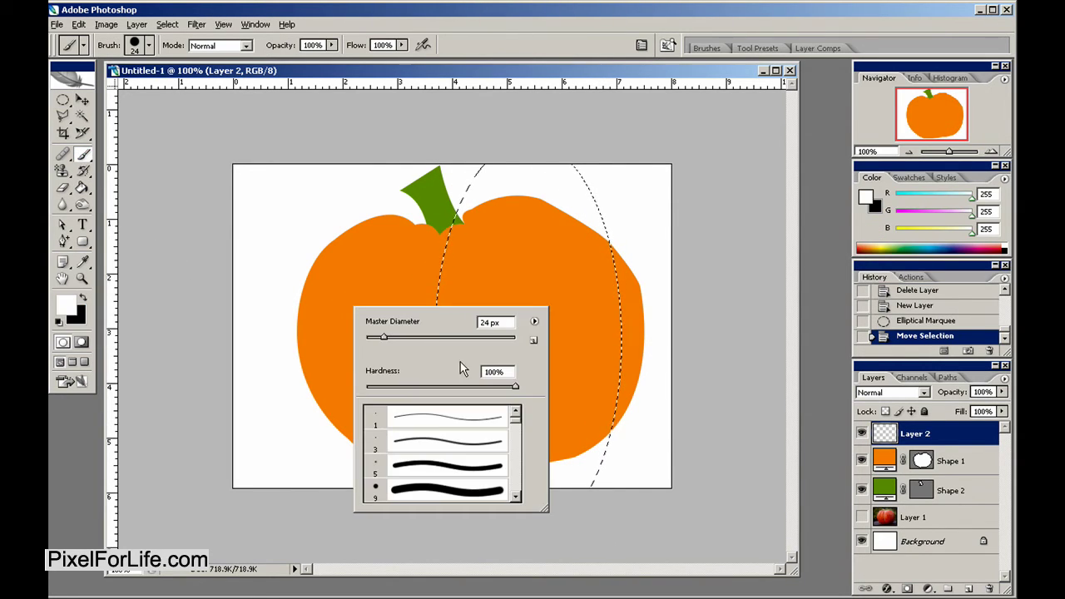
{"action": "left_click_drag", "start_coordinate": [383, 337], "coordinate": [429, 338]}
{"action": "left_click_drag", "start_coordinate": [398, 387], "coordinate": [366, 386]}
{"action": "left_click_drag", "start_coordinate": [441, 341], "coordinate": [455, 337]}
{"action": "key", "text": "Return"}
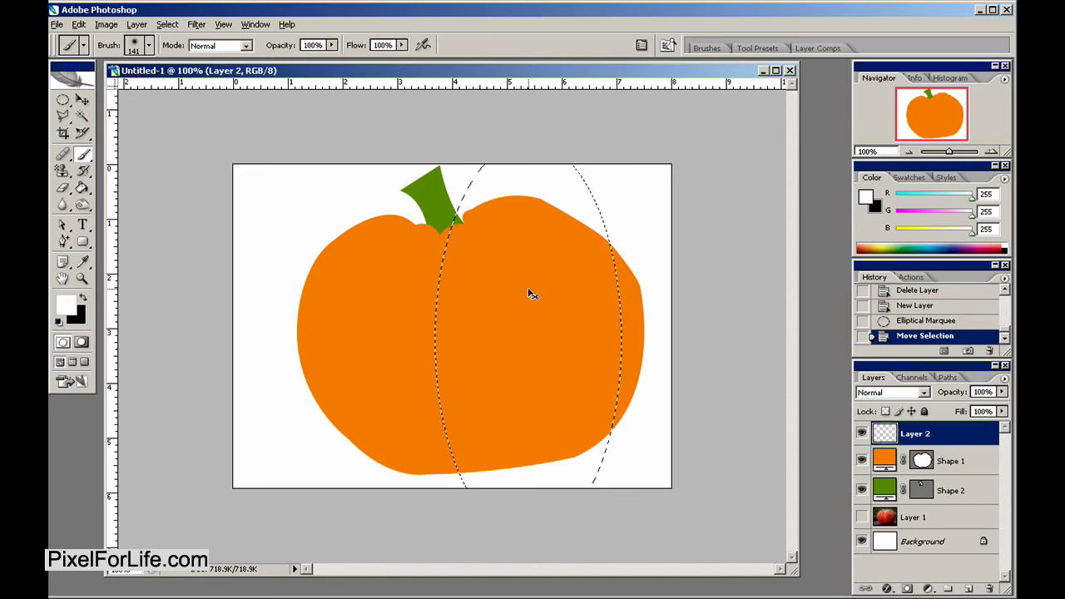
Invert the selection, paint a soft white band down the pumpkin's left rib, then deselect.
{"action": "key", "text": "ctrl+shift+i"}
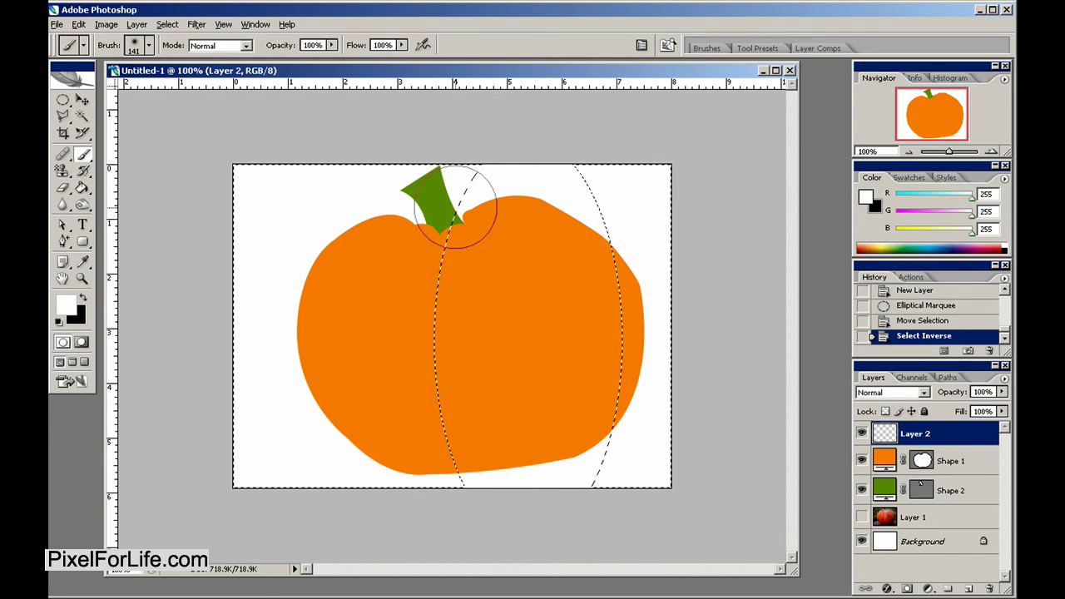
{"action": "mouse_move", "coordinate": [456, 208]}
{"action": "left_mouse_down"}
{"action": "mouse_move", "coordinate": [432, 245]}
{"action": "mouse_move", "coordinate": [416, 359]}
{"action": "mouse_move", "coordinate": [428, 428]}
{"action": "mouse_move", "coordinate": [453, 457]}
{"action": "mouse_move", "coordinate": [423, 414]}
{"action": "left_mouse_up"}
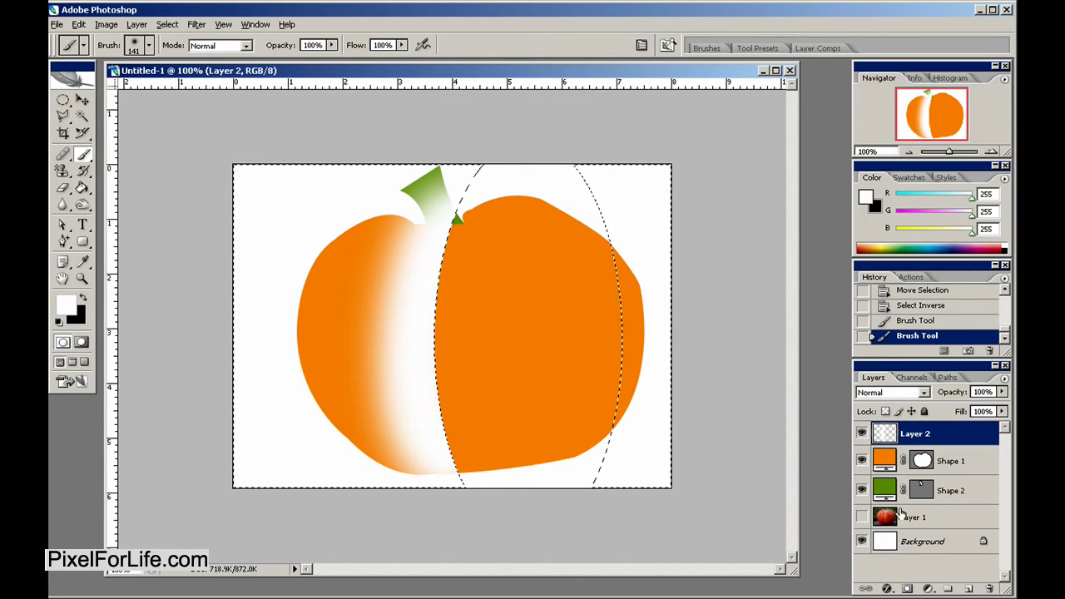
{"action": "key", "text": "ctrl+d"}
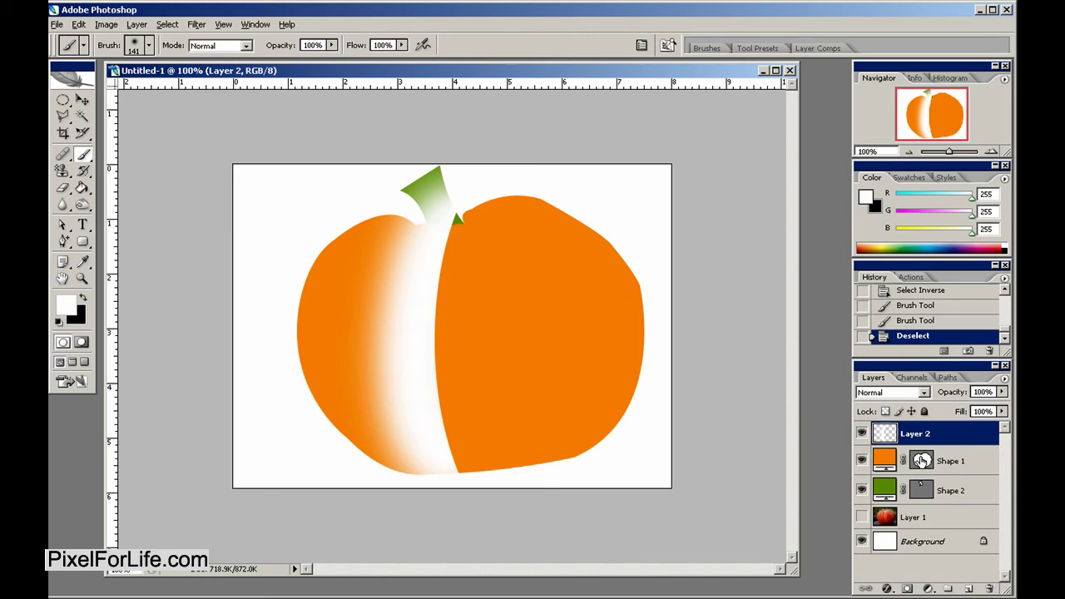
Duplicate Layer 2, hide the original, and lower the copy's opacity to about a third.
{"action": "left_click_drag", "start_coordinate": [965, 436], "coordinate": [967, 588]}
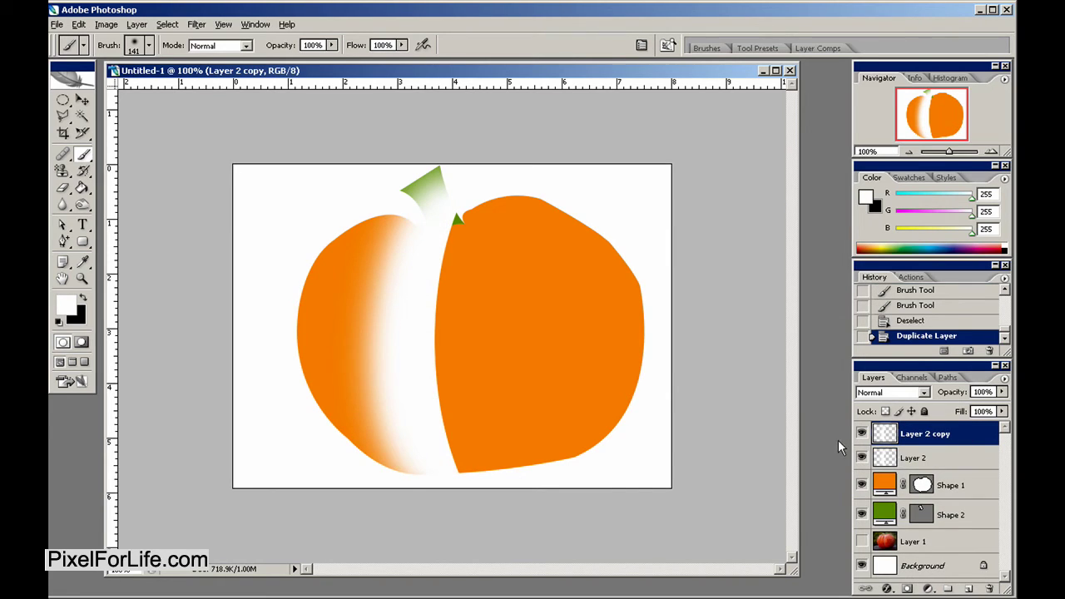
{"action": "left_click", "coordinate": [860, 458]}
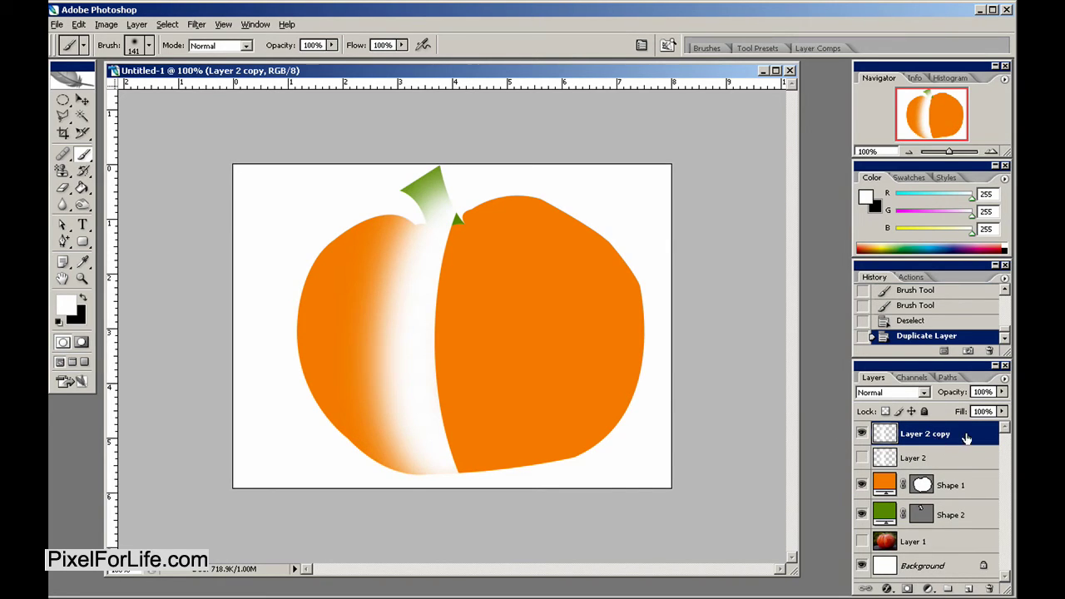
{"action": "left_click", "coordinate": [1002, 393]}
{"action": "left_click_drag", "start_coordinate": [996, 411], "coordinate": [954, 411]}
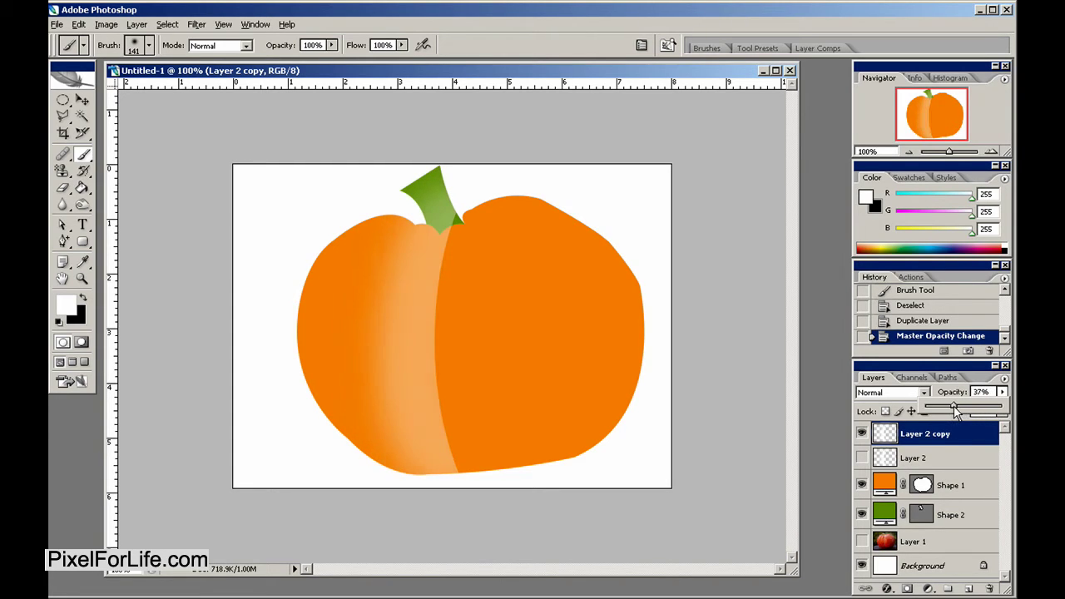
{"action": "left_click", "coordinate": [952, 449]}
{"action": "left_click", "coordinate": [920, 491], "text": "ctrl"}
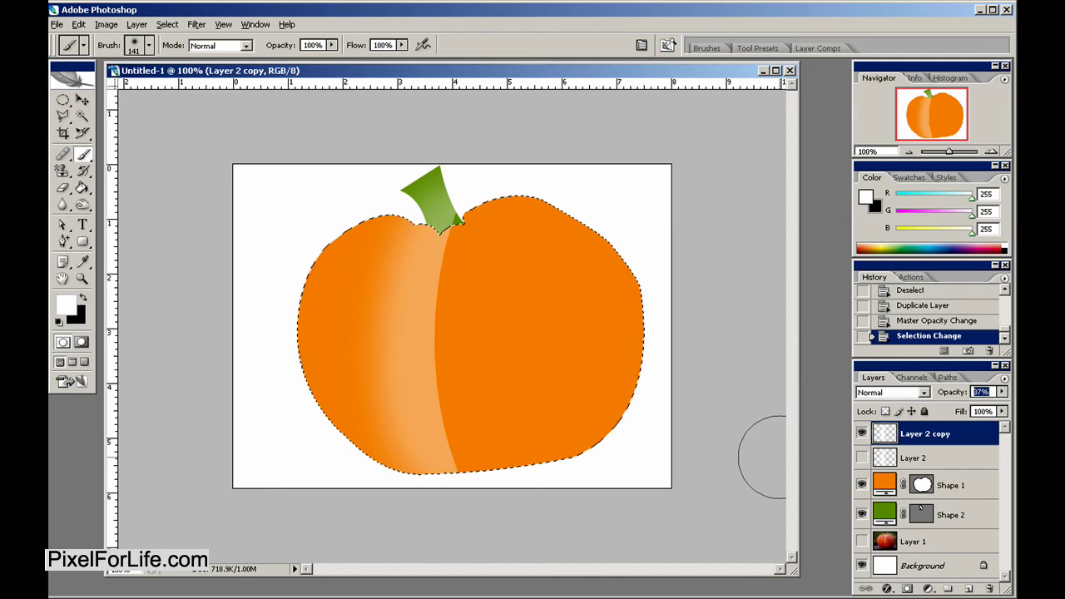
{"action": "key", "text": "ctrl+shift+i"}
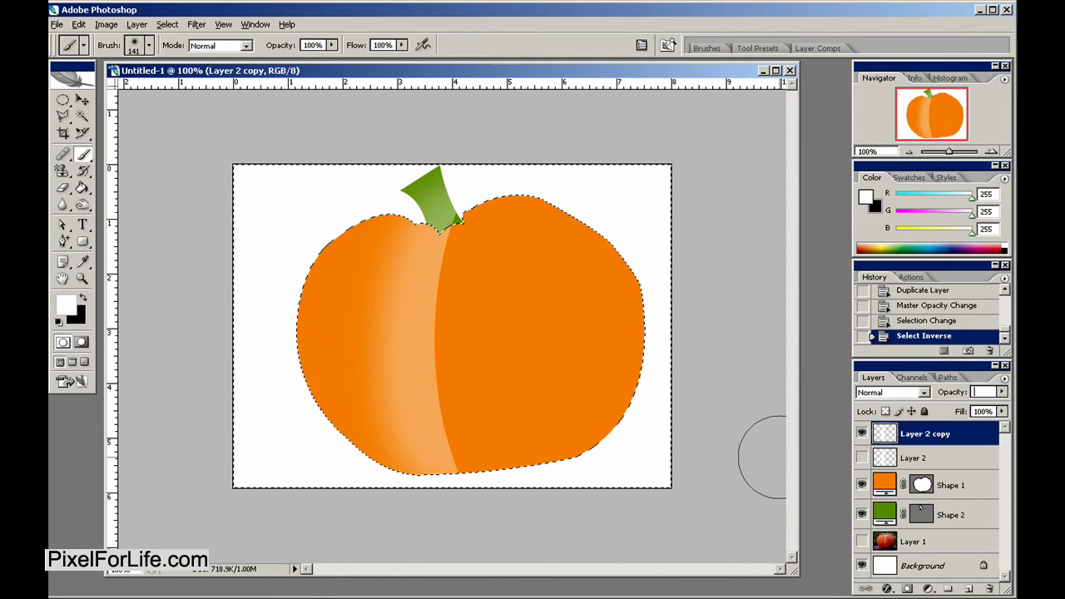
{"action": "key", "text": "ctrl+d"}
Make two more highlight copies and shift them progressively left across the pumpkin.
{"action": "left_click_drag", "start_coordinate": [967, 440], "coordinate": [966, 588]}
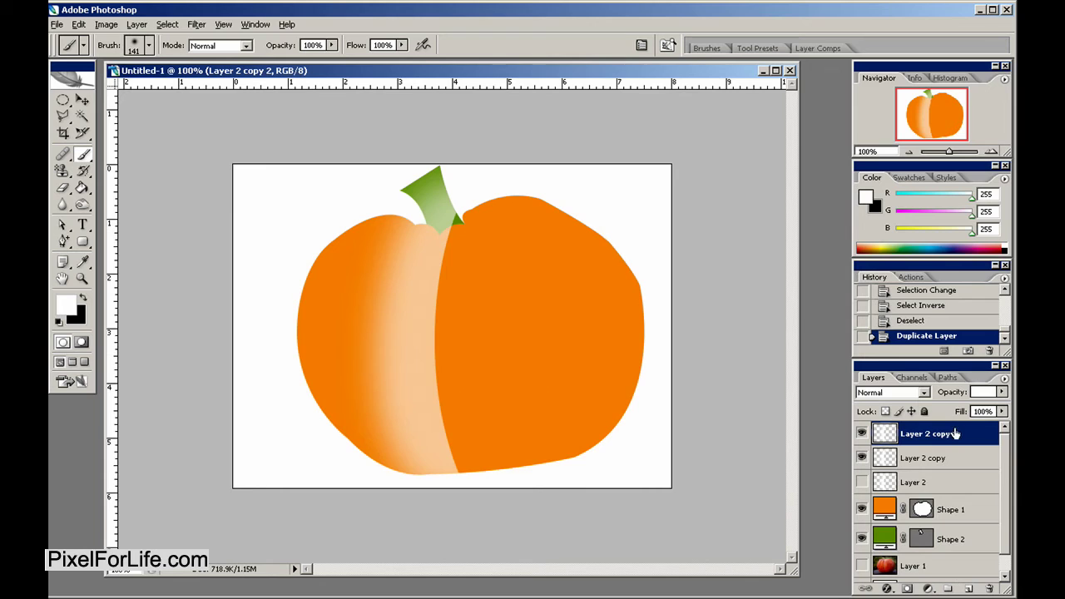
{"action": "key", "text": "v"}
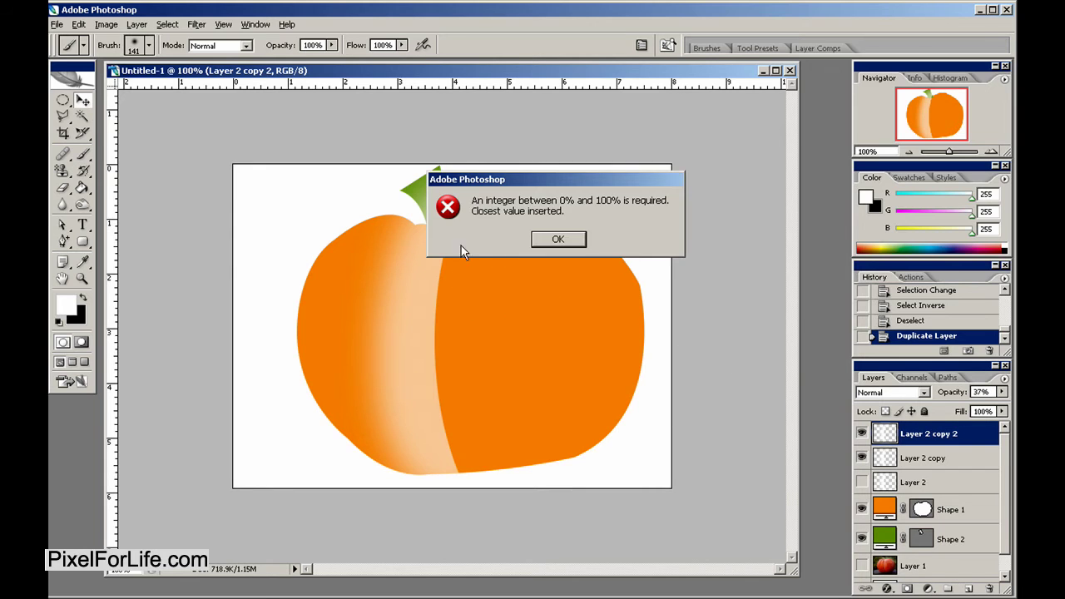
{"action": "left_click", "coordinate": [573, 239]}
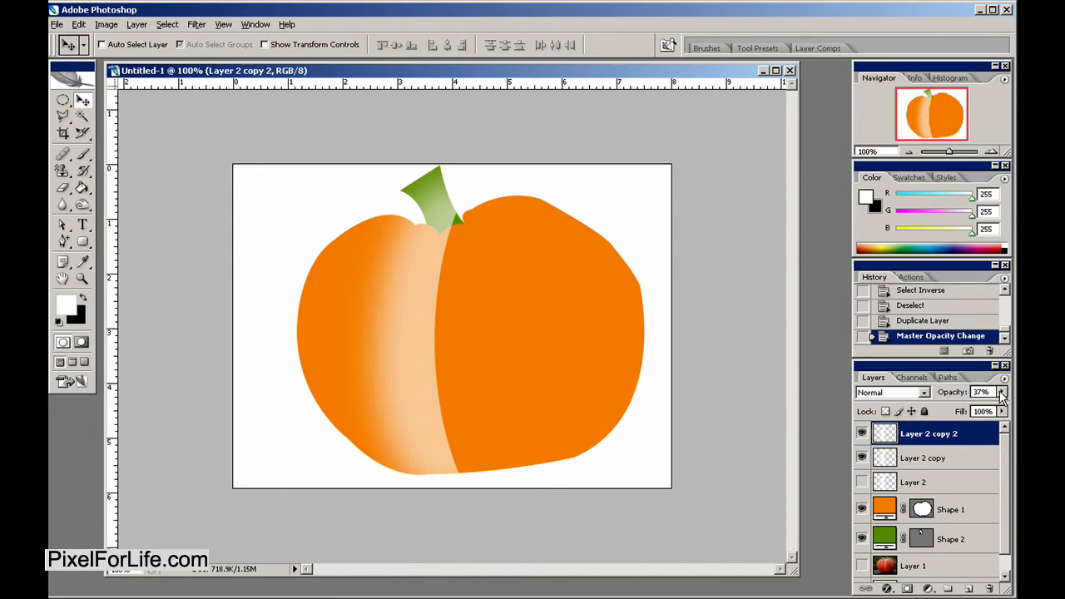
{"action": "left_click", "coordinate": [961, 464]}
{"action": "left_click", "coordinate": [977, 436]}
{"action": "left_click_drag", "start_coordinate": [539, 292], "coordinate": [494, 289]}
{"action": "left_click_drag", "start_coordinate": [932, 434], "coordinate": [967, 589]}
{"action": "left_click_drag", "start_coordinate": [574, 383], "coordinate": [523, 378]}
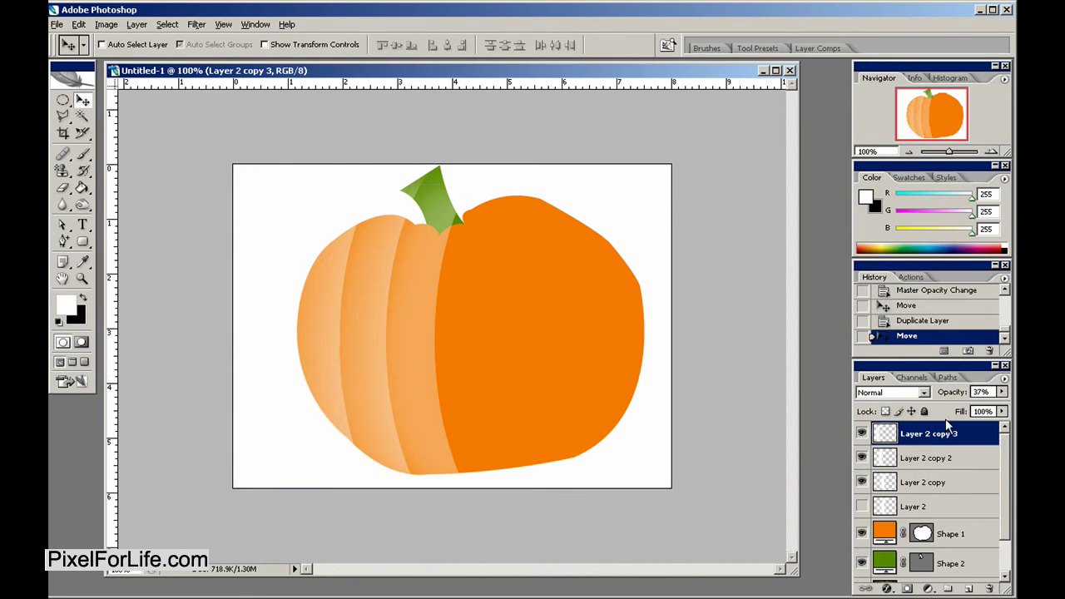
Merge the three highlights, clear them outside Shape 1, set 45% opacity, and select Layer 2.
{"action": "left_click", "coordinate": [930, 480], "text": "shift"}
{"action": "key", "text": "ctrl+e"}
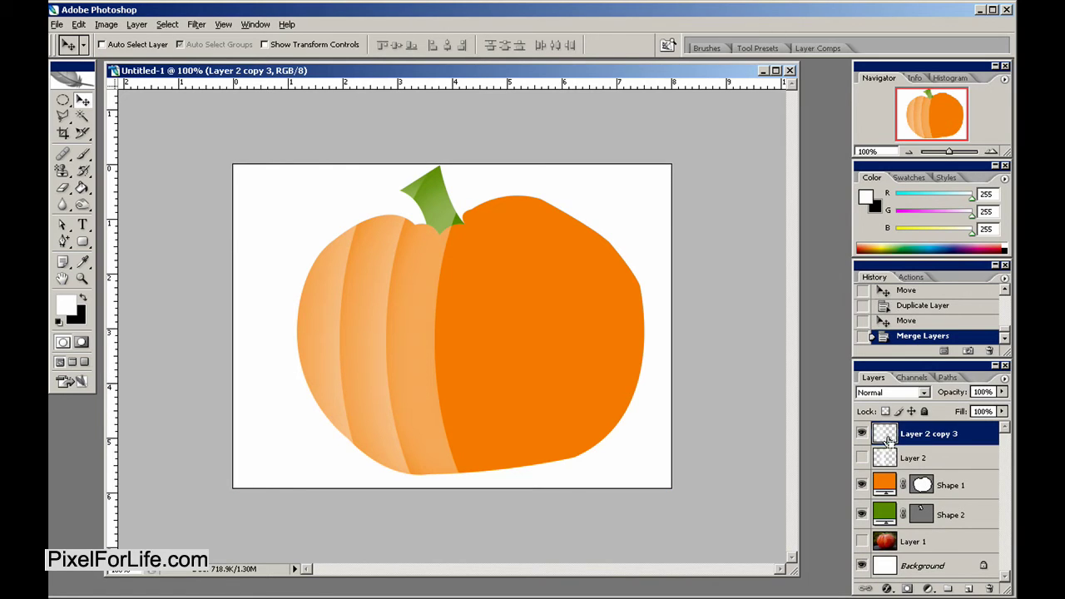
{"action": "left_click", "coordinate": [922, 484], "text": "ctrl"}
{"action": "key", "text": "ctrl+shift+i"}
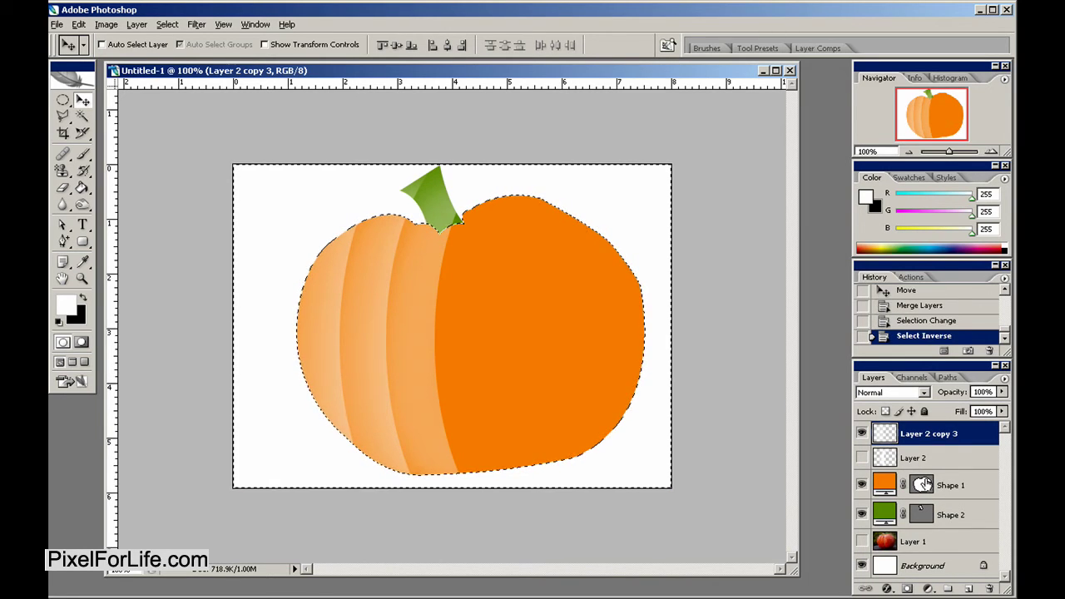
{"action": "key", "text": "Delete"}
{"action": "key", "text": "ctrl+d"}
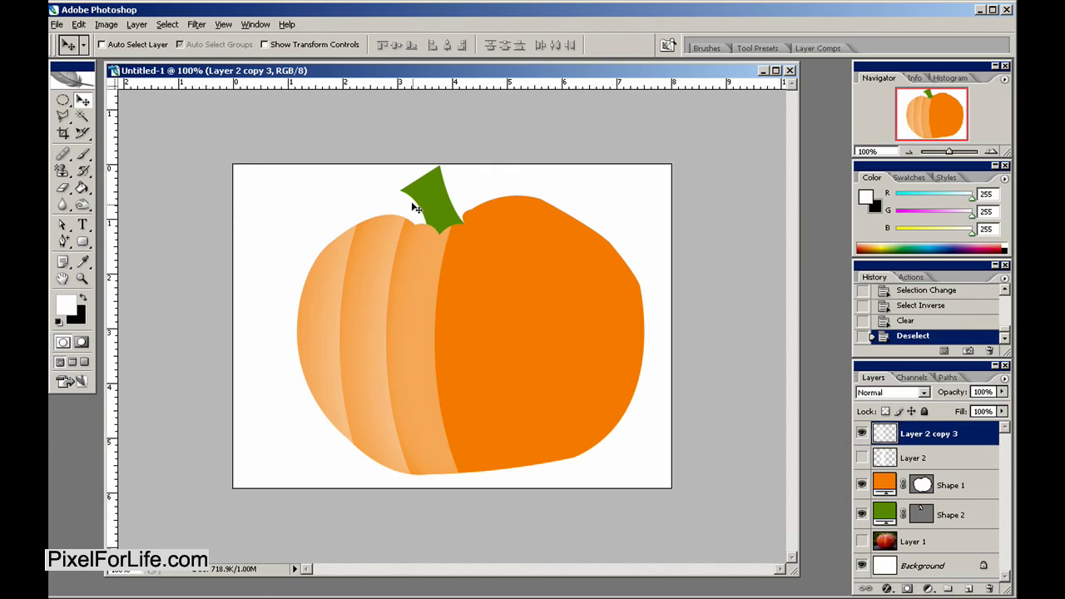
{"action": "left_click", "coordinate": [1001, 392]}
{"action": "left_click_drag", "start_coordinate": [985, 411], "coordinate": [973, 413]}
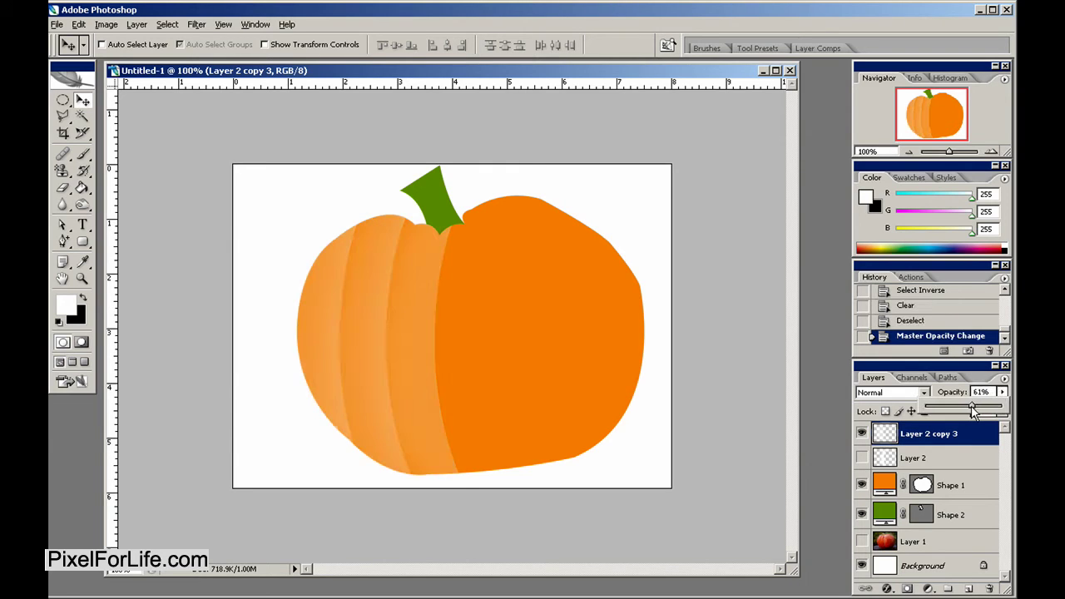
{"action": "left_click", "coordinate": [961, 469]}
Flip the white highlight slice horizontally, move it right and rotate it about 12 degrees.
{"action": "left_click", "coordinate": [861, 457]}
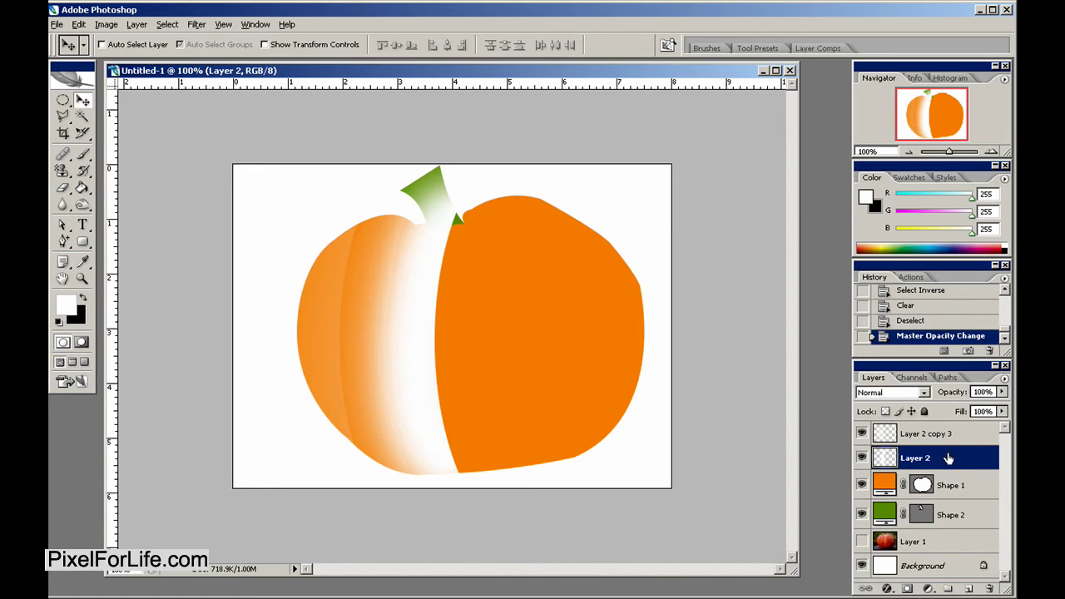
{"action": "left_click", "coordinate": [79, 25]}
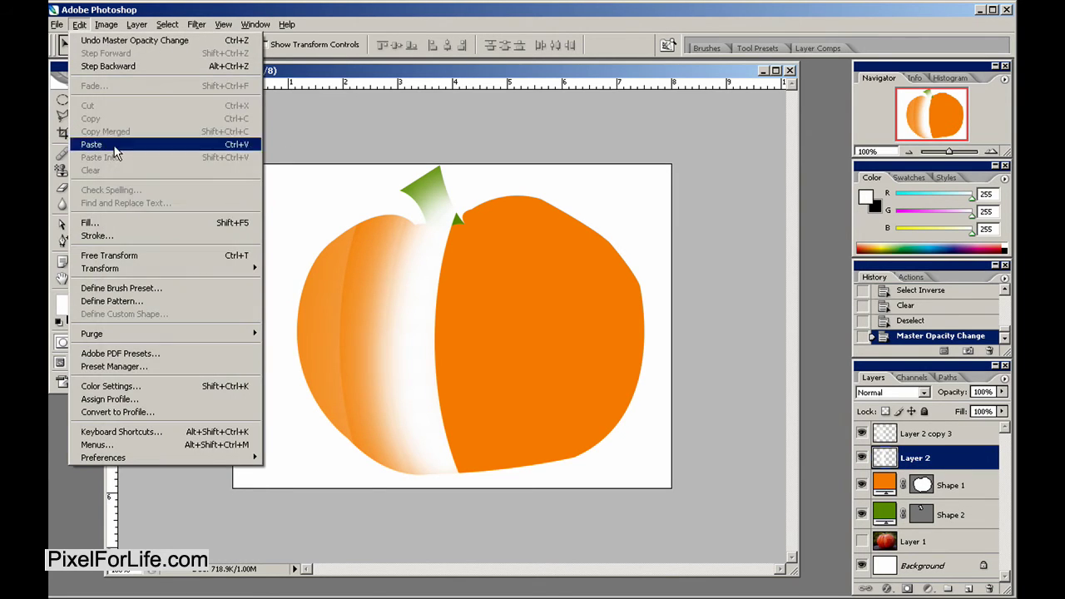
{"action": "mouse_move", "coordinate": [178, 264]}
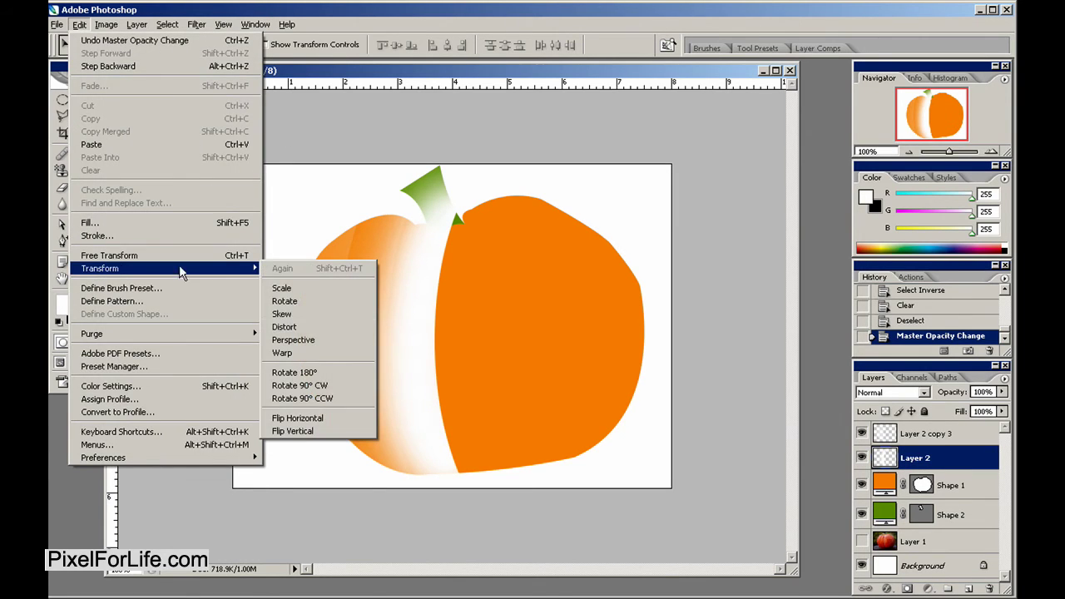
{"action": "left_click", "coordinate": [297, 418]}
{"action": "left_click_drag", "start_coordinate": [521, 352], "coordinate": [538, 324]}
{"action": "key", "text": "ctrl+t"}
{"action": "left_click_drag", "start_coordinate": [713, 315], "coordinate": [708, 297]}
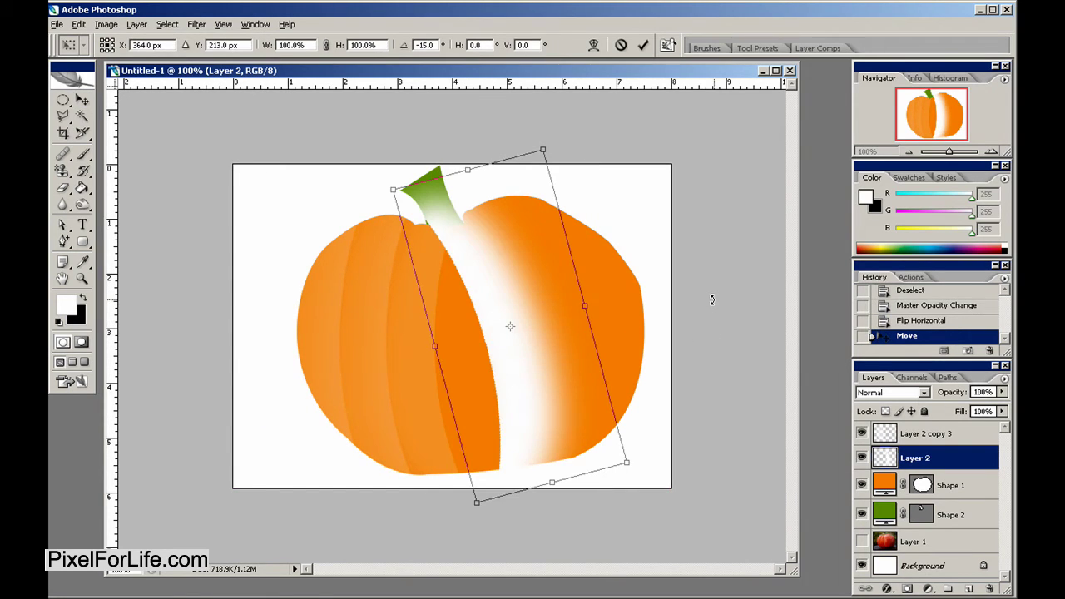
{"action": "left_click_drag", "start_coordinate": [540, 315], "coordinate": [573, 315]}
{"action": "left_click_drag", "start_coordinate": [662, 324], "coordinate": [590, 345]}
{"action": "key", "text": "Return"}
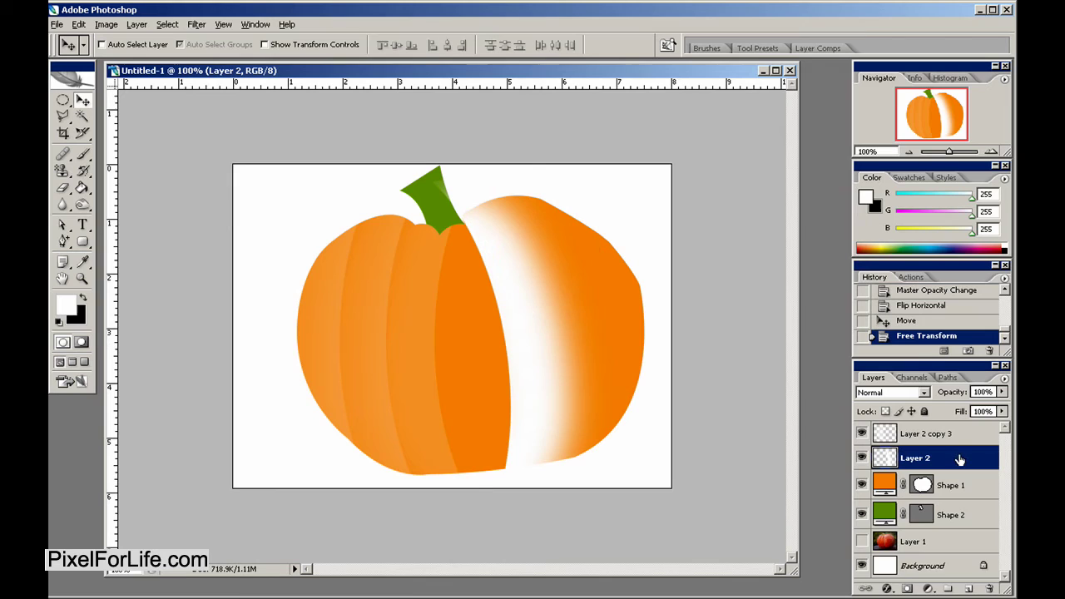
Duplicate the slice, move the copy right and tilt it about 11.5 degrees.
{"action": "left_click_drag", "start_coordinate": [959, 460], "coordinate": [968, 588]}
{"action": "left_click_drag", "start_coordinate": [608, 376], "coordinate": [669, 358]}
{"action": "key", "text": "ctrl+t"}
{"action": "left_click_drag", "start_coordinate": [724, 334], "coordinate": [725, 318]}
{"action": "left_click_drag", "start_coordinate": [633, 348], "coordinate": [627, 340]}
{"action": "left_click_drag", "start_coordinate": [694, 332], "coordinate": [721, 294]}
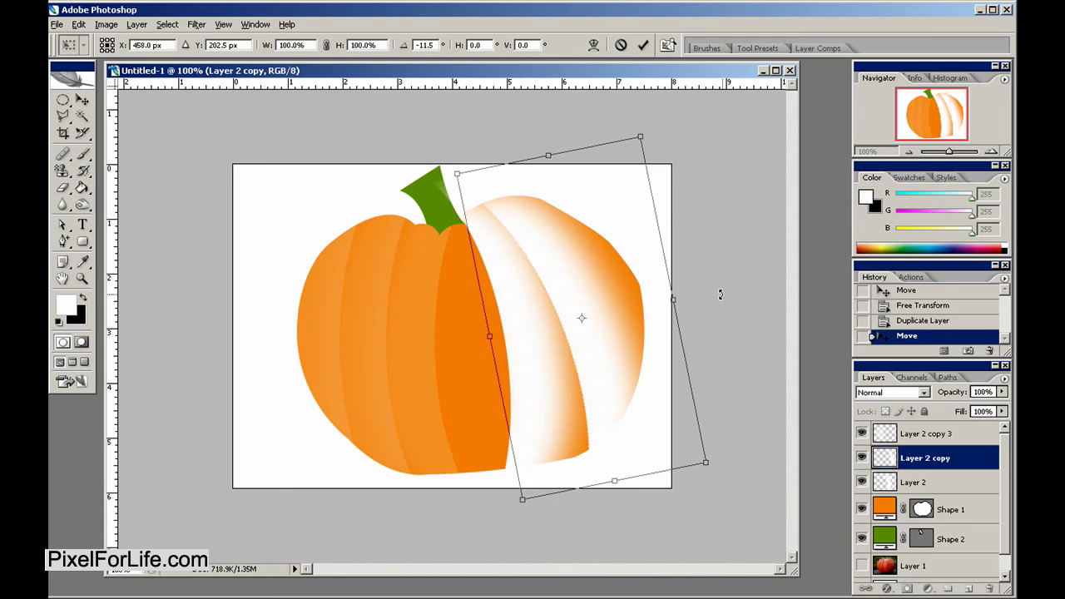
{"action": "left_click_drag", "start_coordinate": [653, 342], "coordinate": [644, 339]}
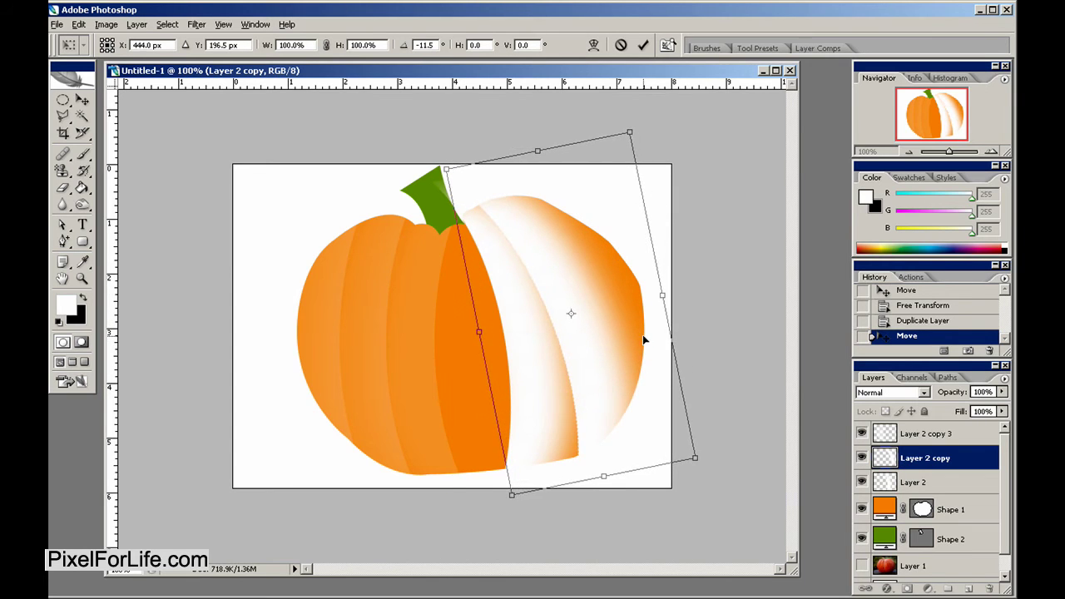
{"action": "key", "text": "Return"}
Add a third slice copy higher up and rotate it clockwise.
{"action": "left_click_drag", "start_coordinate": [923, 457], "coordinate": [968, 588]}
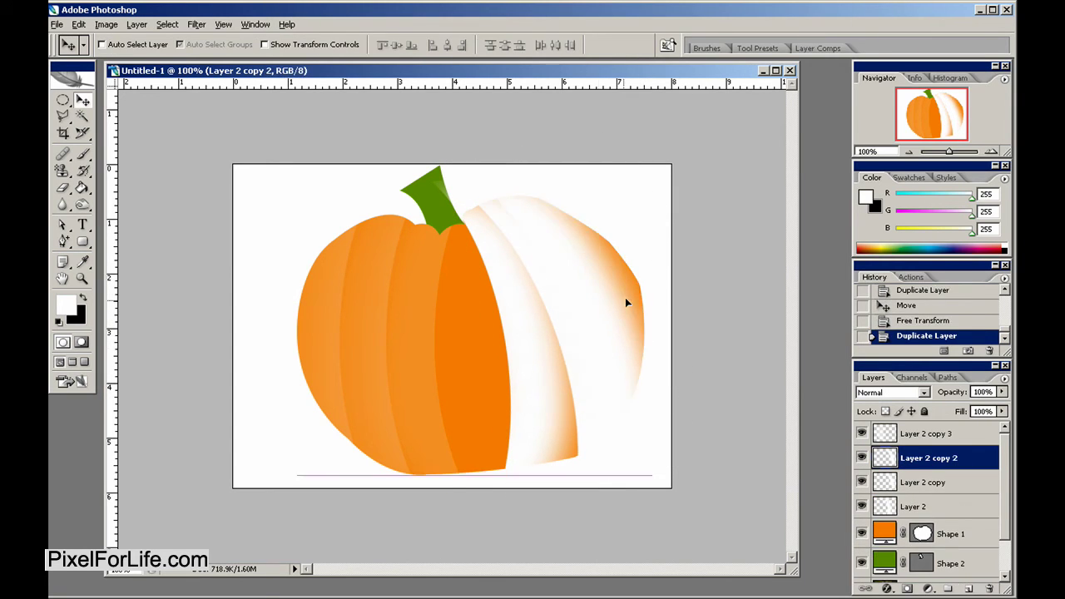
{"action": "left_click_drag", "start_coordinate": [628, 303], "coordinate": [649, 289]}
{"action": "key", "text": "ctrl+t"}
{"action": "left_click_drag", "start_coordinate": [745, 266], "coordinate": [753, 237]}
{"action": "key", "text": "Return"}
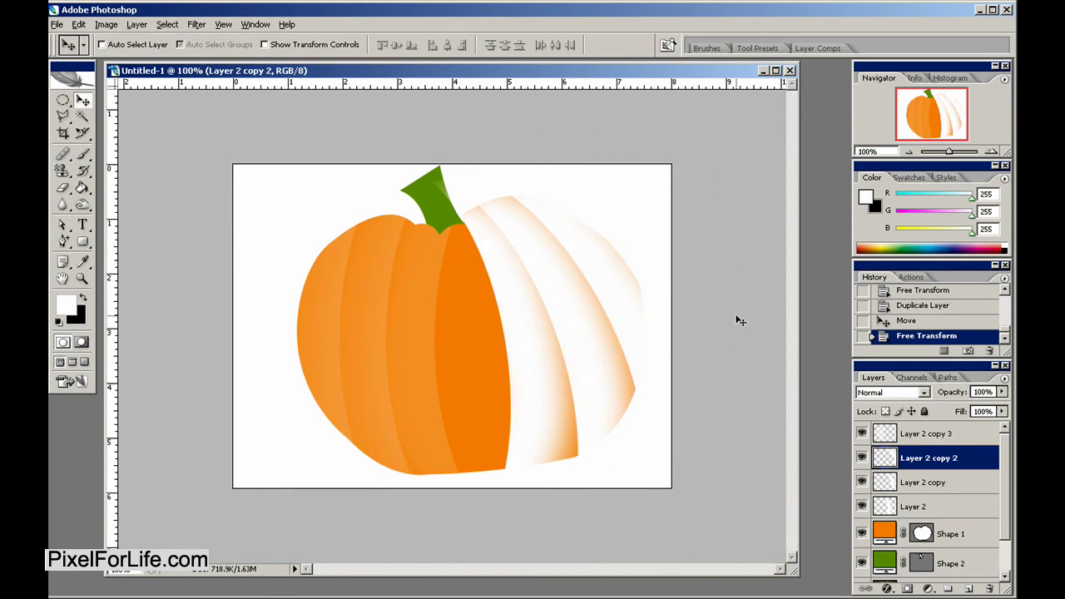
Merge the three highlight slices and set the layer opacity to 21%.
{"action": "left_click", "coordinate": [957, 513], "text": "shift"}
{"action": "key", "text": "ctrl+e"}
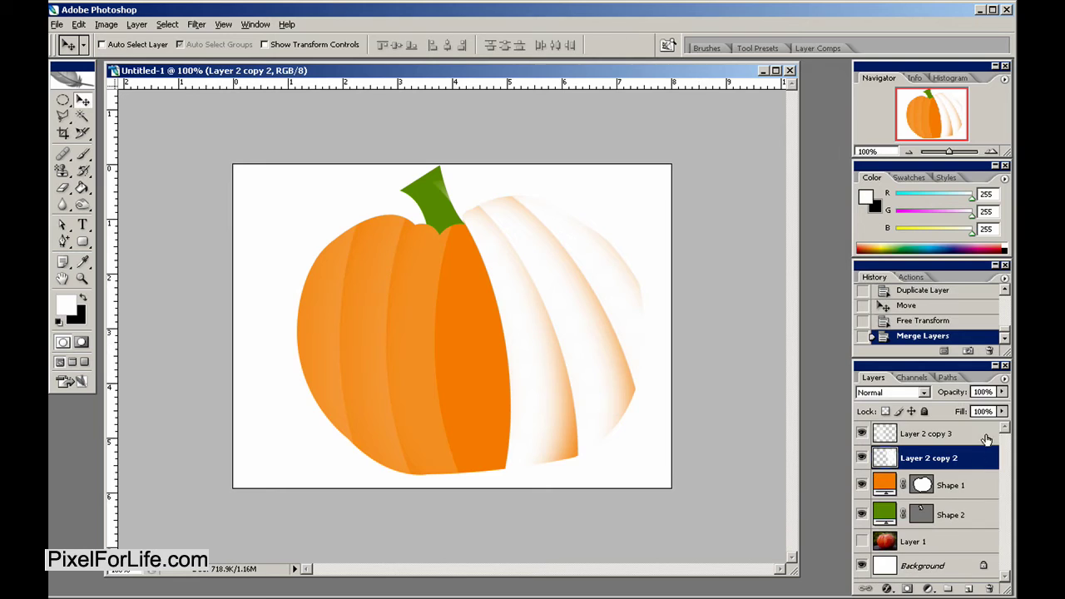
{"action": "left_click", "coordinate": [1002, 392]}
{"action": "left_click_drag", "start_coordinate": [998, 406], "coordinate": [944, 413]}
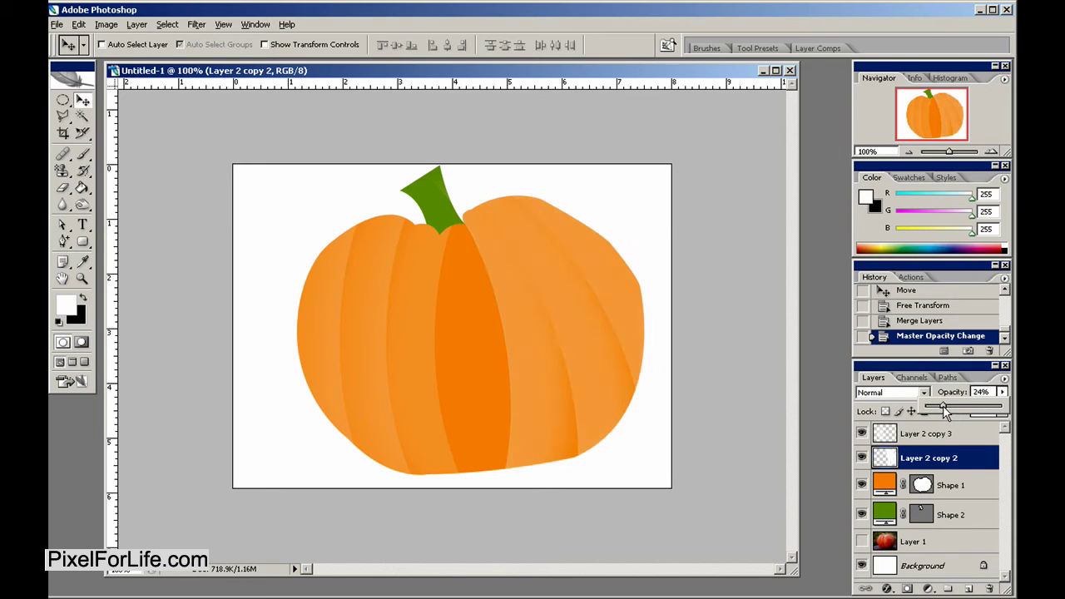
{"action": "left_click", "coordinate": [662, 393]}
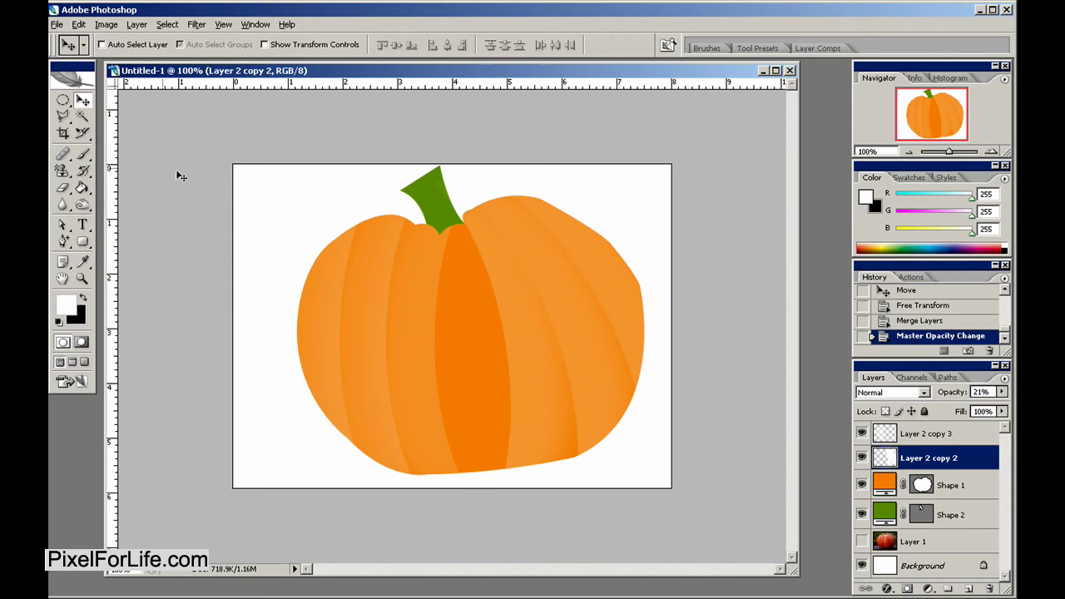
{"action": "left_click_drag", "start_coordinate": [62, 99], "coordinate": [125, 100]}
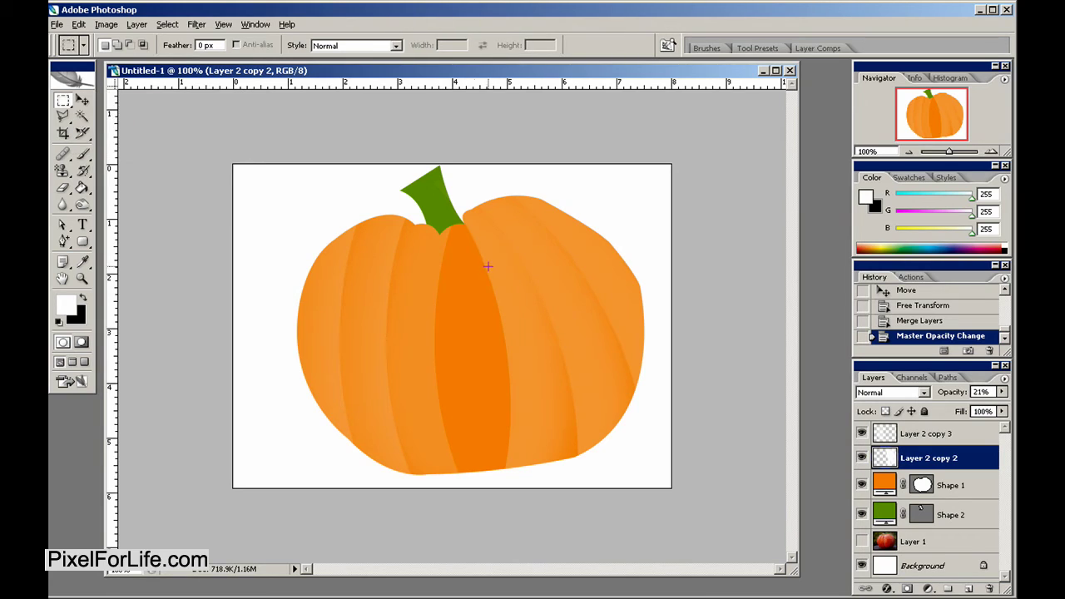
Draw a polygonal selection around the left part of the pumpkin up to the stem.
{"action": "left_click", "coordinate": [61, 117]}
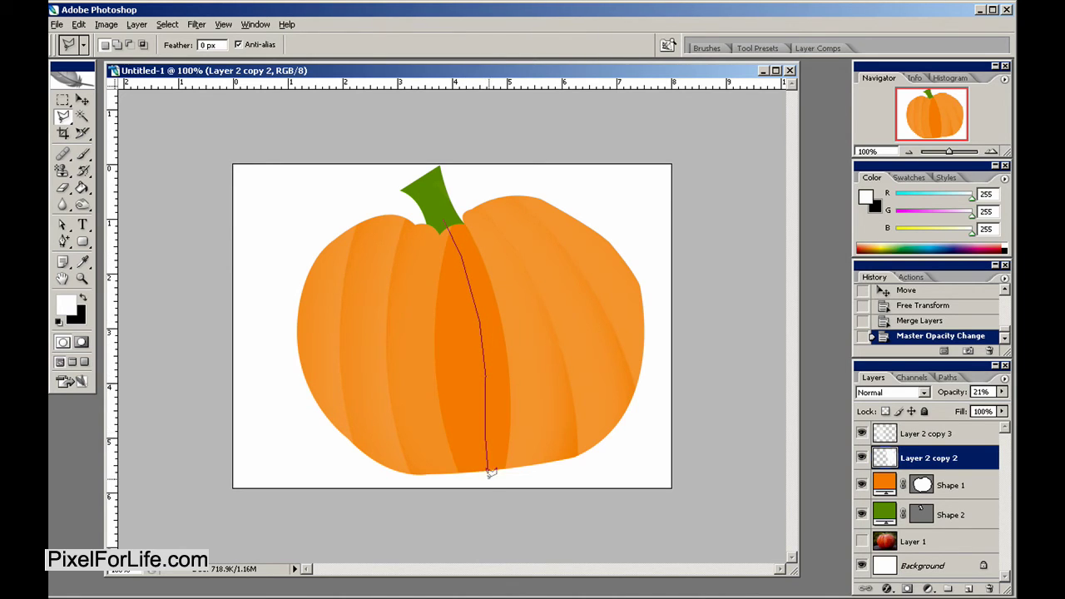
{"action": "left_click", "coordinate": [320, 504]}
{"action": "left_click", "coordinate": [252, 366]}
{"action": "left_click", "coordinate": [263, 223]}
{"action": "left_click", "coordinate": [304, 201]}
{"action": "left_click", "coordinate": [439, 219]}
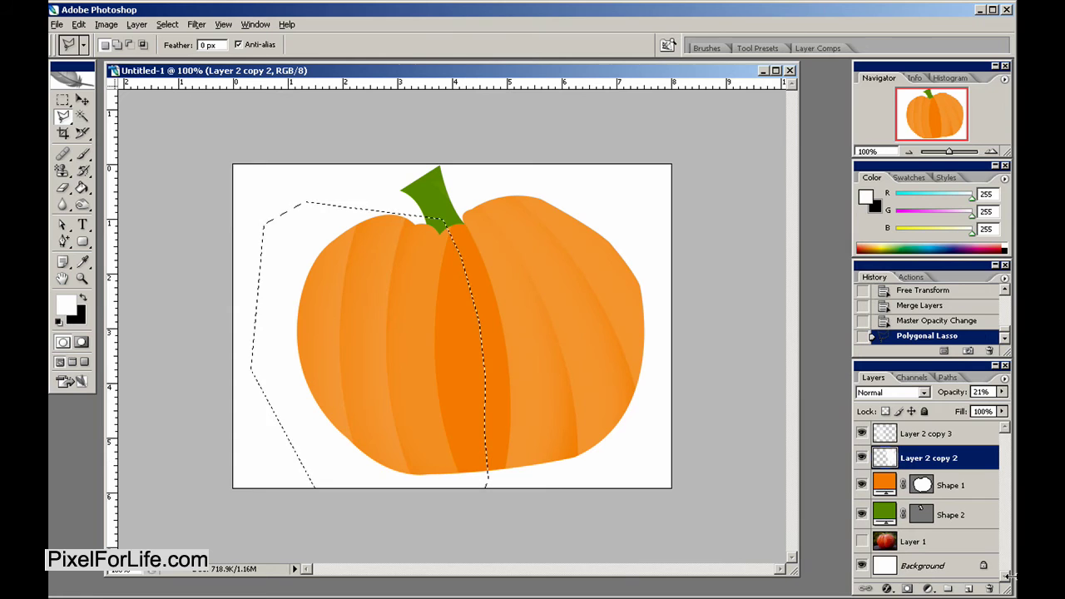
On a new layer, paint a soft white stroke down the middle and fade its opacity.
{"action": "left_click", "coordinate": [968, 588]}
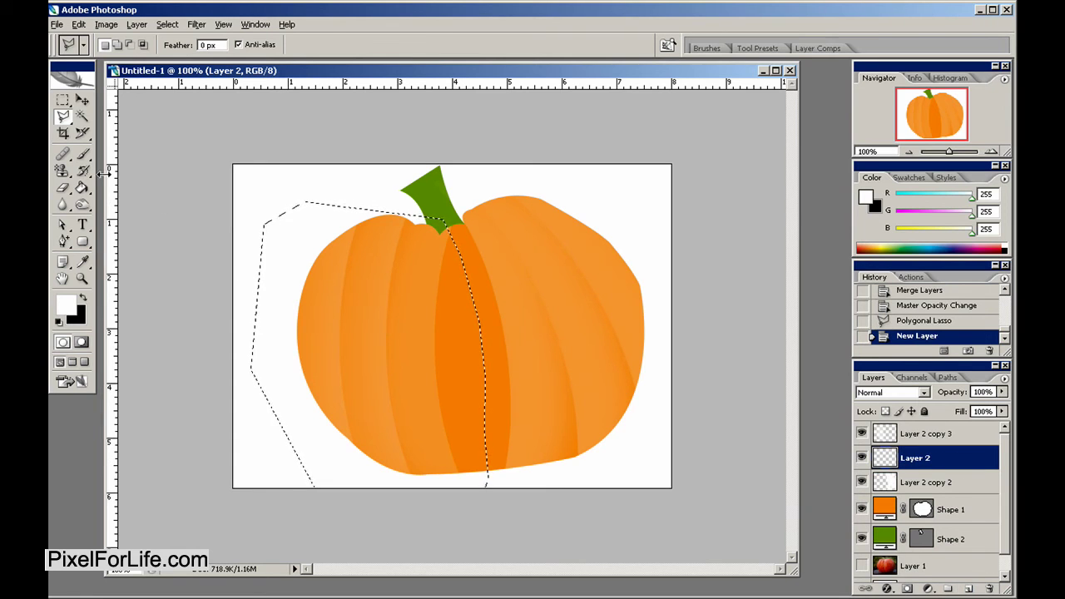
{"action": "key", "text": "b"}
{"action": "mouse_move", "coordinate": [475, 209]}
{"action": "left_mouse_down"}
{"action": "mouse_move", "coordinate": [491, 328]}
{"action": "mouse_move", "coordinate": [489, 450]}
{"action": "left_mouse_up"}
{"action": "key", "text": "ctrl+d"}
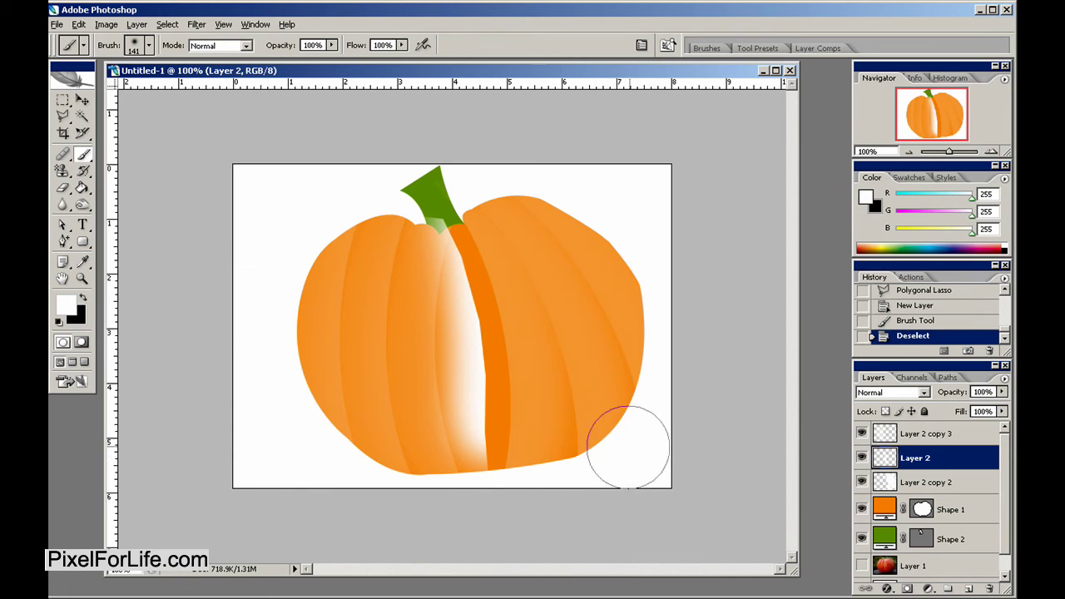
{"action": "left_click_drag", "start_coordinate": [1005, 389], "coordinate": [942, 415]}
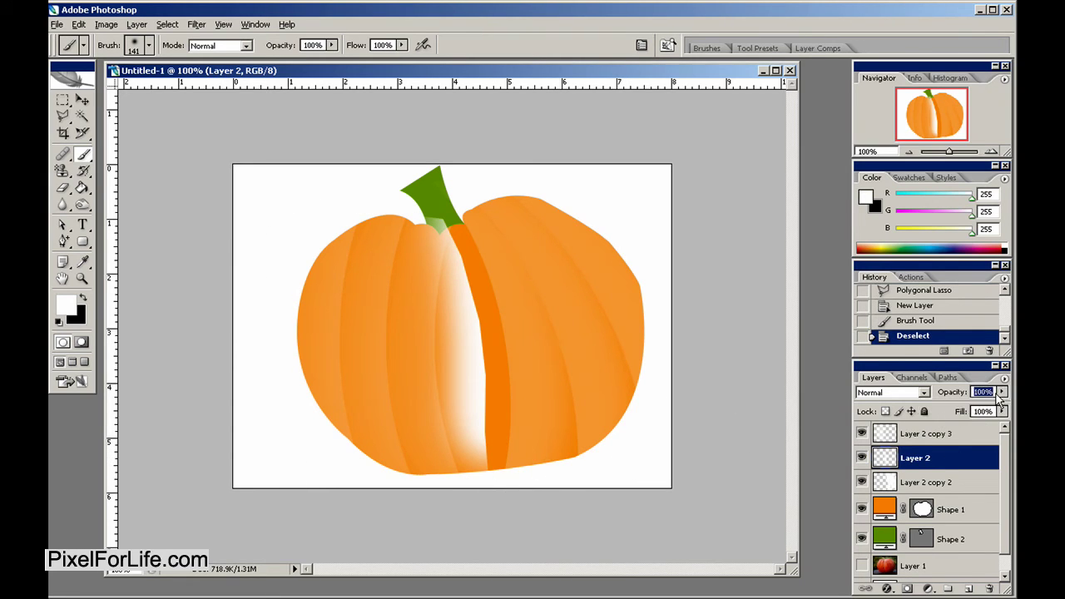
{"action": "key", "text": "shift+Down"}
{"action": "key", "text": "shift+Down"}
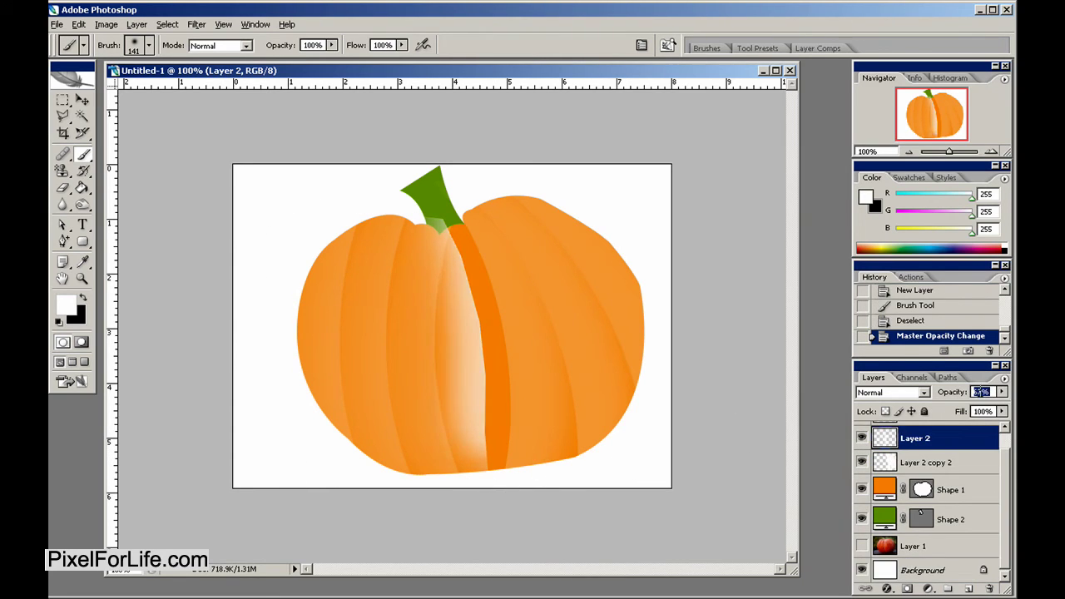
{"action": "key", "text": "shift+Down"}
{"action": "key", "text": "shift+Down"}
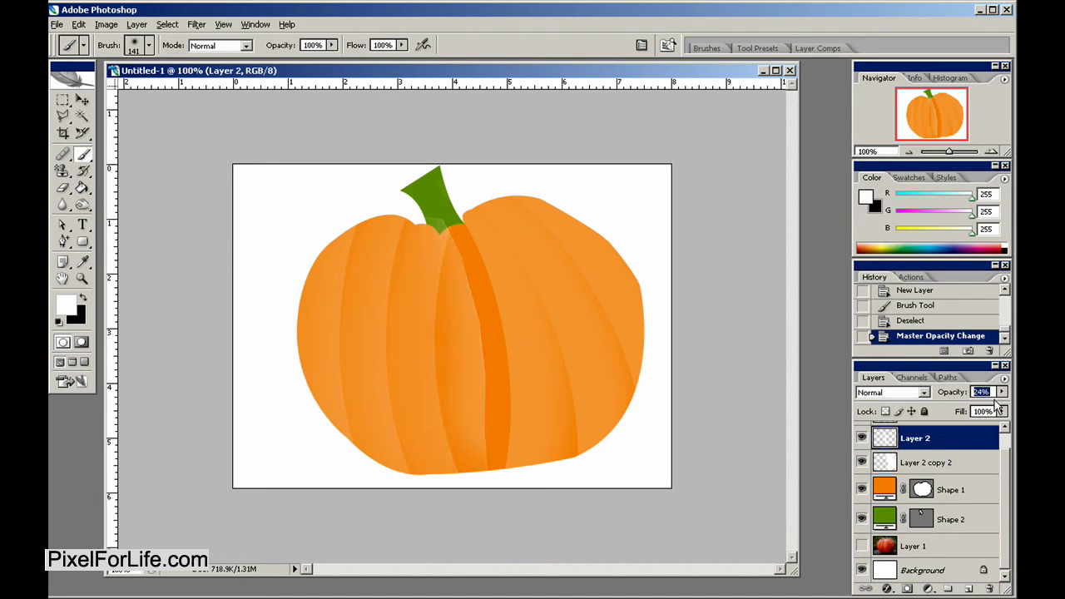
Duplicate the stroke, flip it horizontally and place it right of the central rib.
{"action": "left_click_drag", "start_coordinate": [969, 452], "coordinate": [969, 588]}
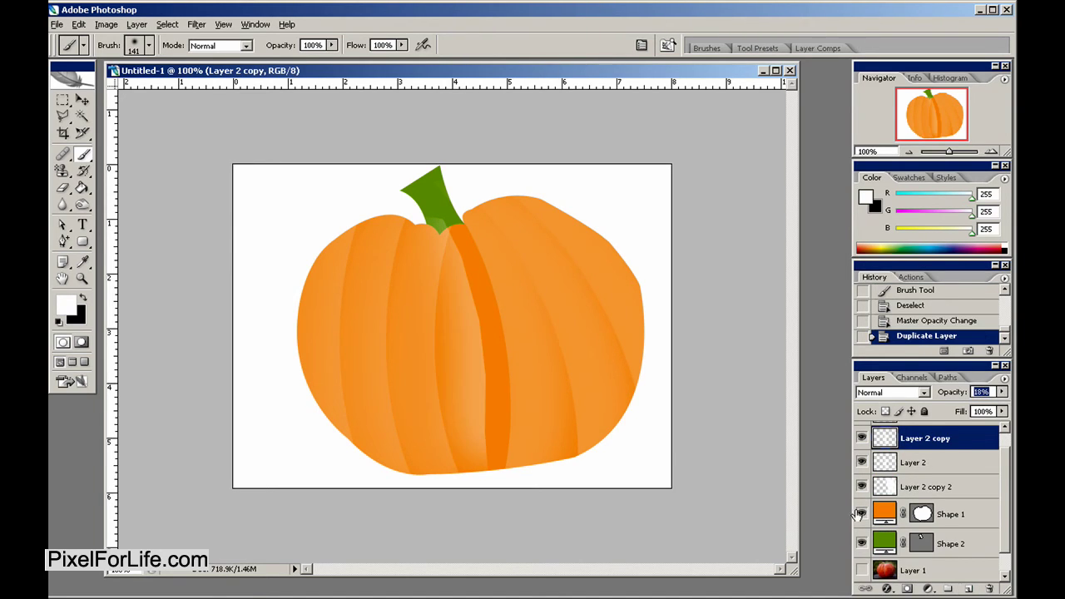
{"action": "left_click", "coordinate": [79, 24]}
{"action": "mouse_move", "coordinate": [143, 268]}
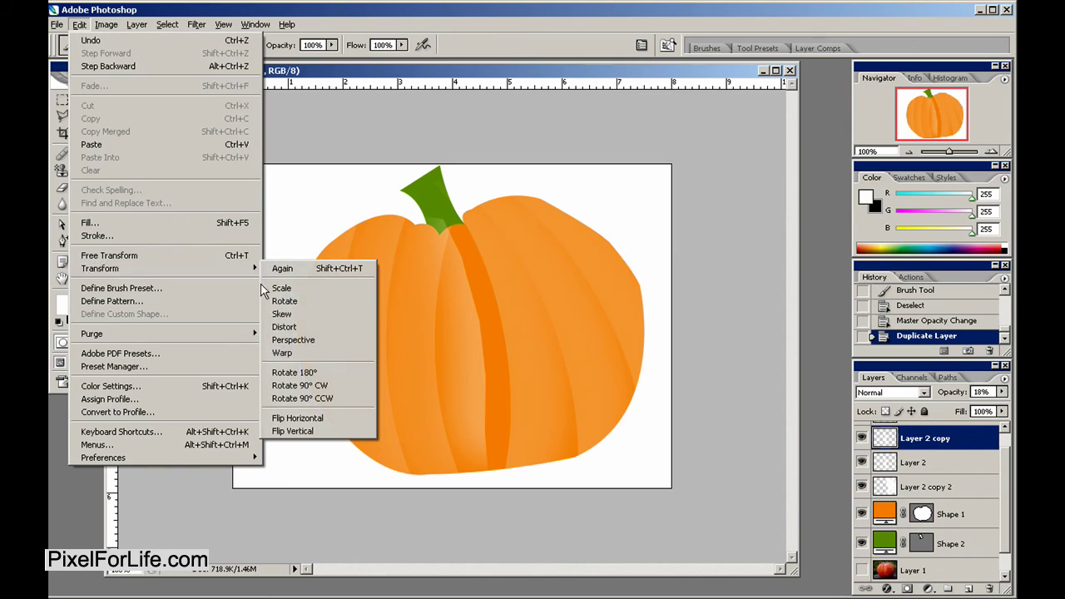
{"action": "left_click", "coordinate": [309, 420]}
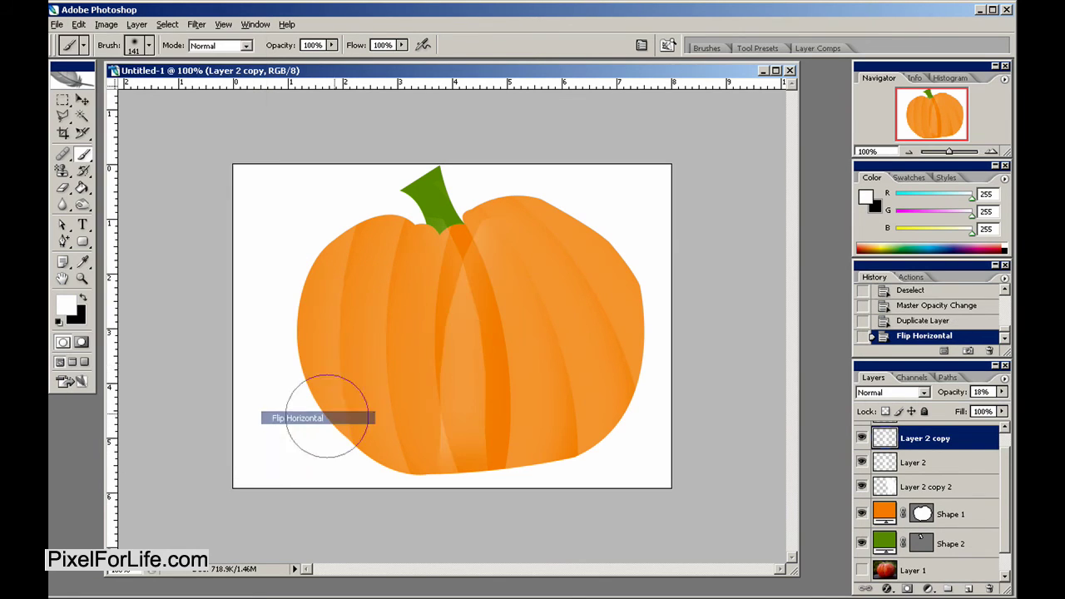
{"action": "key", "text": "v"}
{"action": "mouse_move", "coordinate": [541, 308]}
{"action": "left_mouse_down"}
{"action": "mouse_move", "coordinate": [576, 304]}
{"action": "mouse_move", "coordinate": [607, 264]}
{"action": "left_mouse_up"}
{"action": "key", "text": "ctrl+t"}
{"action": "key", "text": "Return"}
{"action": "left_click_drag", "start_coordinate": [507, 356], "coordinate": [486, 364]}
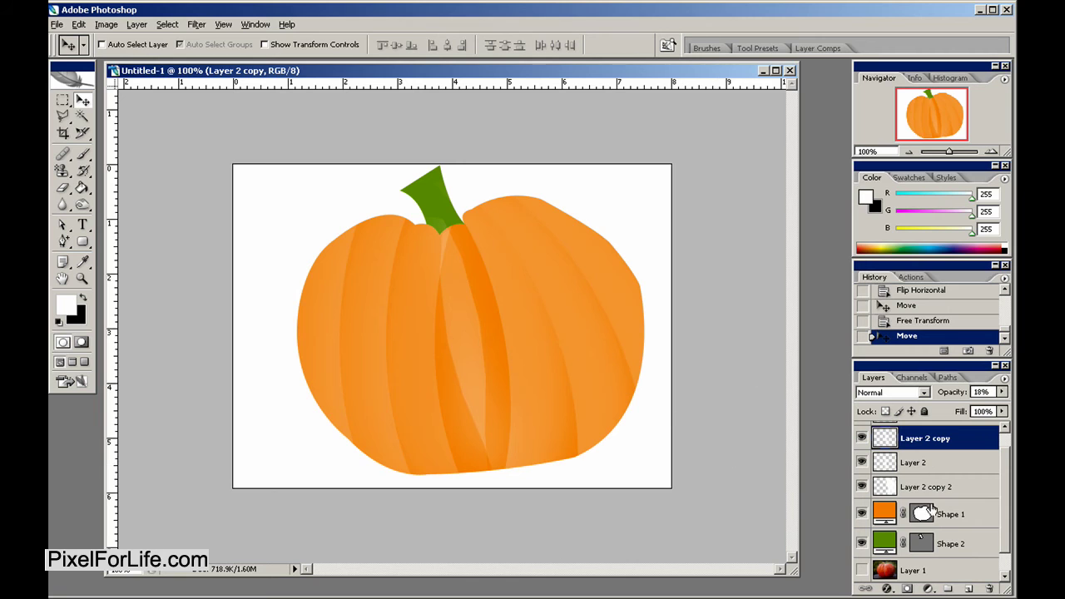
Merge all highlight layers into Layer 2 copy 3 and delete everything outside the pumpkin outline.
{"action": "left_click", "coordinate": [921, 514], "text": "ctrl"}
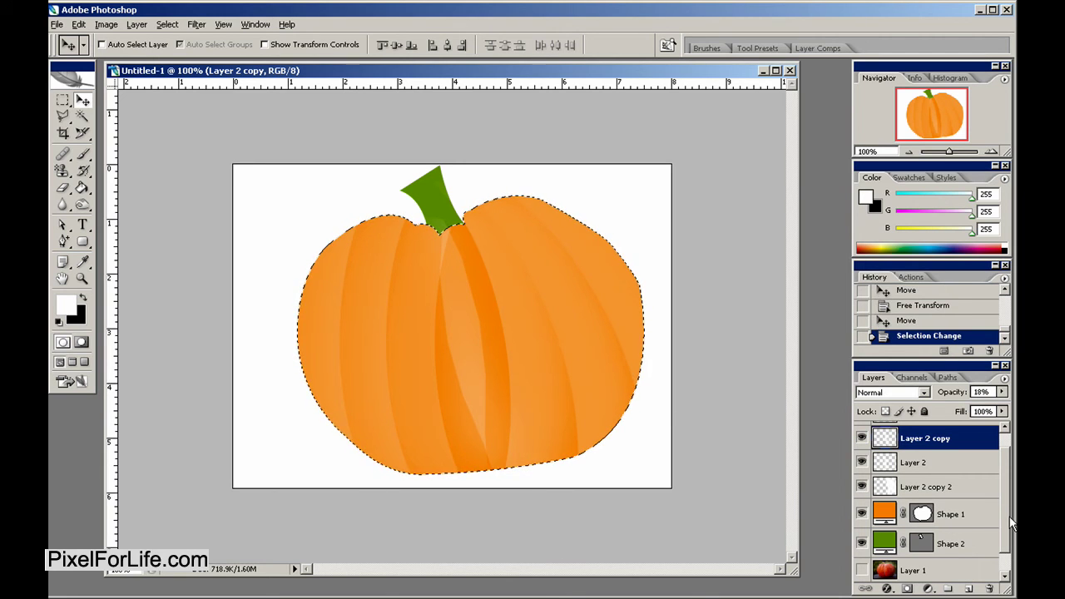
{"action": "left_click", "coordinate": [946, 484], "text": "shift"}
{"action": "key", "text": "ctrl+e"}
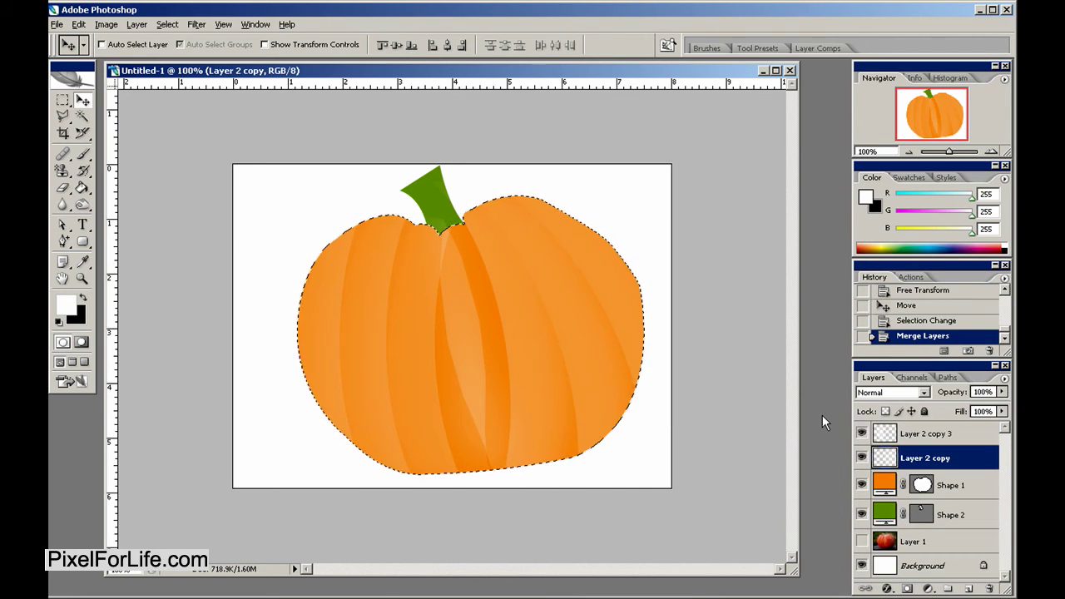
{"action": "key", "text": "ctrl+shift+i"}
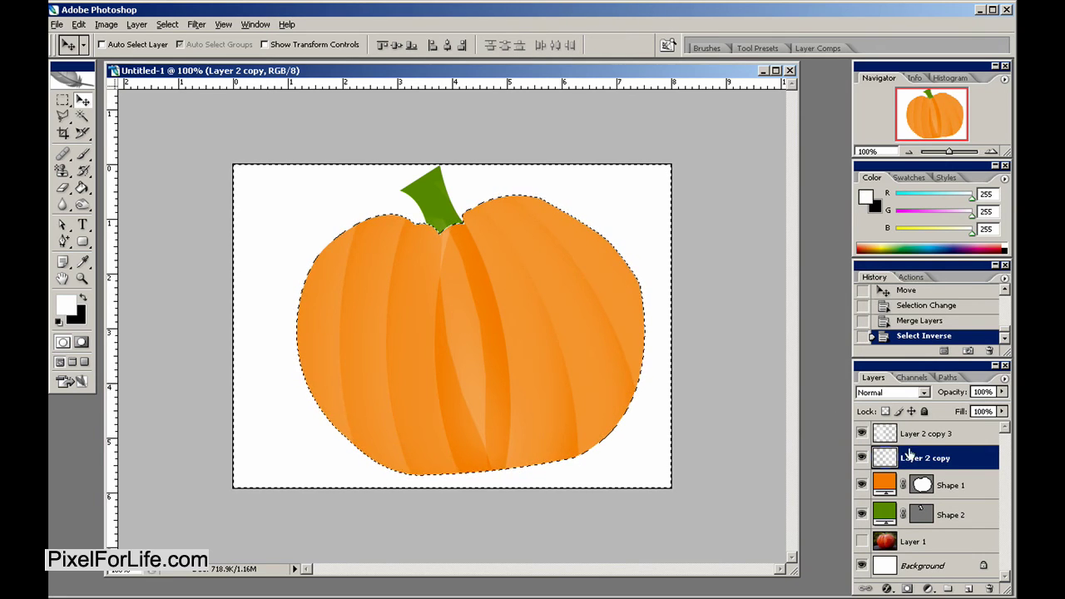
{"action": "left_click", "coordinate": [936, 434]}
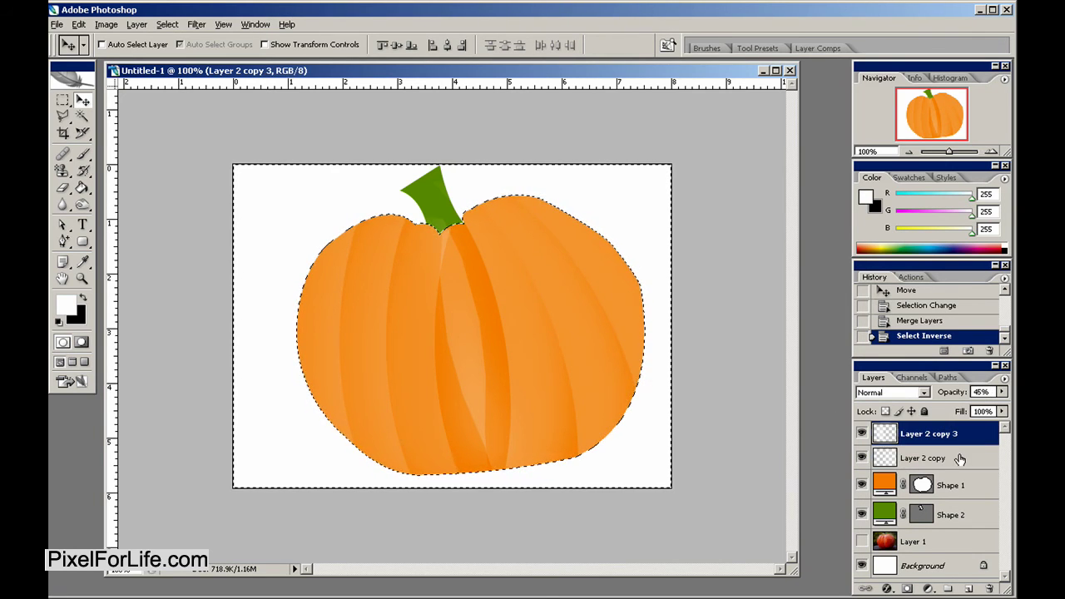
{"action": "left_click", "coordinate": [924, 458], "text": "shift"}
{"action": "key", "text": "ctrl+e"}
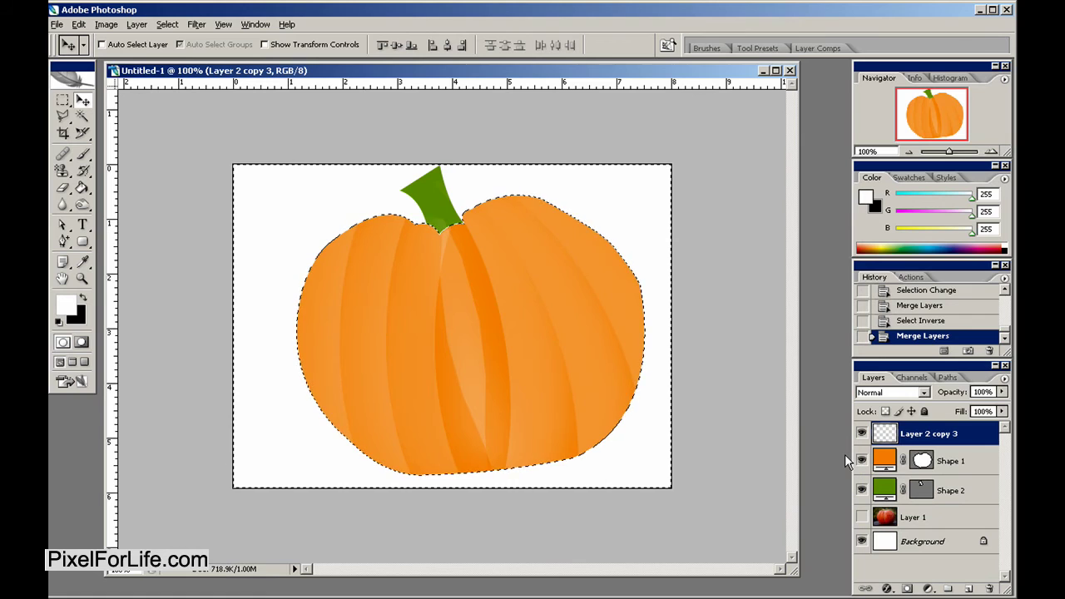
{"action": "key", "text": "Delete"}
{"action": "key", "text": "ctrl+d"}
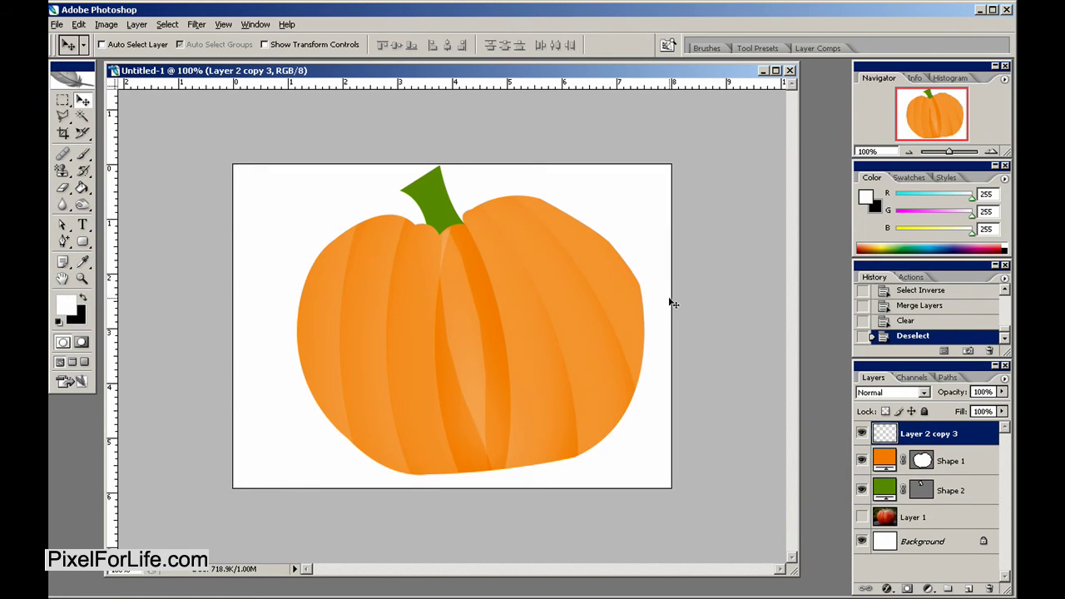
Give the pumpkin body layer a black (000000) outline stroke.
{"action": "double_click", "coordinate": [979, 473]}
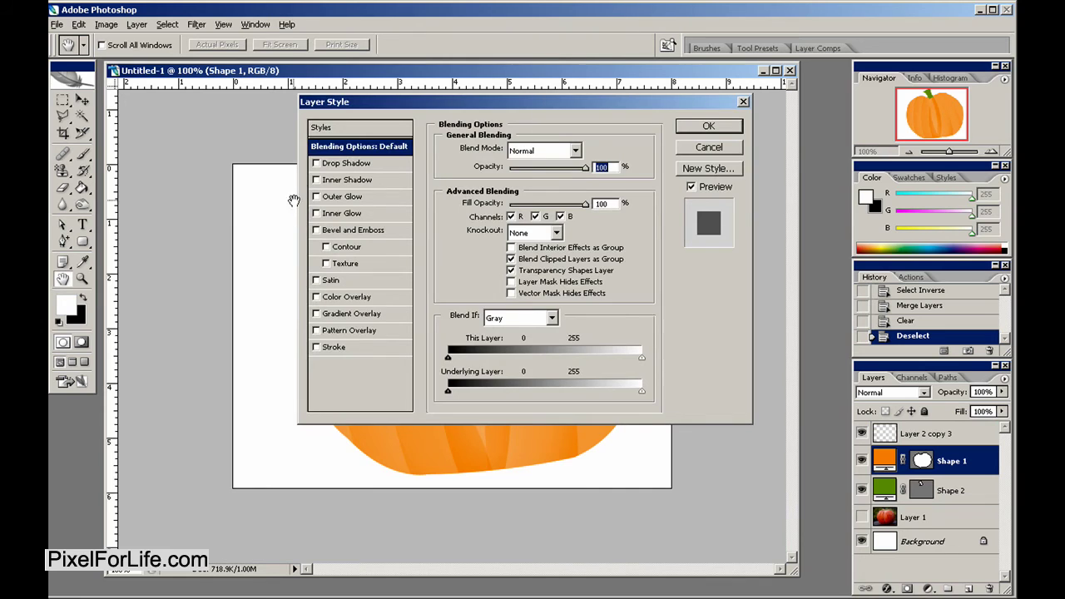
{"action": "left_click", "coordinate": [334, 348]}
{"action": "left_click", "coordinate": [478, 250]}
{"action": "double_click", "coordinate": [606, 342]}
{"action": "type", "text": "0"}
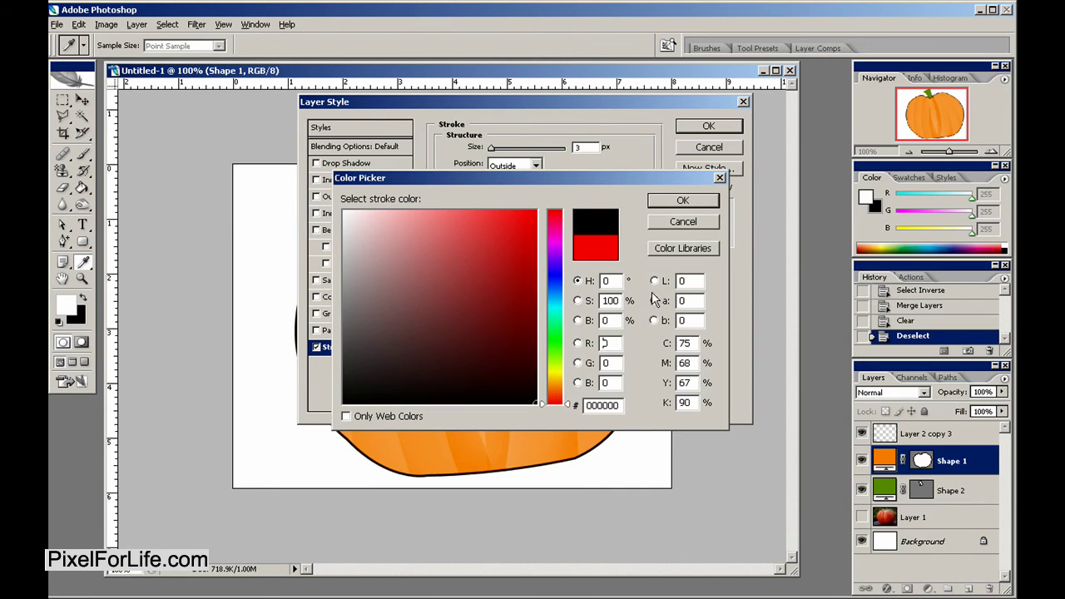
{"action": "left_click", "coordinate": [682, 201]}
{"action": "left_click_drag", "start_coordinate": [609, 104], "coordinate": [567, 466]}
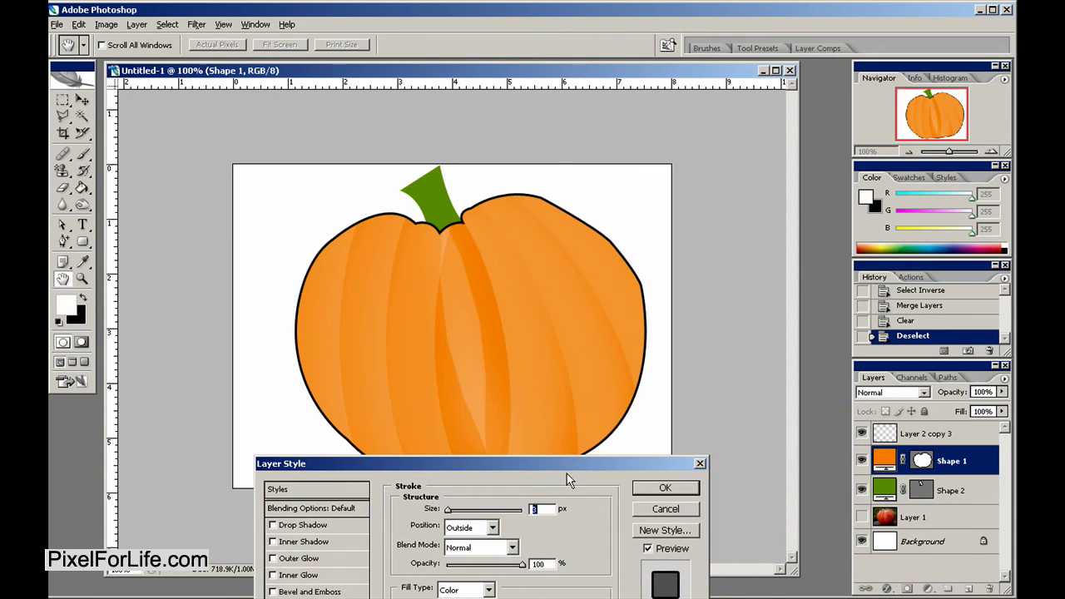
{"action": "left_click", "coordinate": [658, 489]}
Apply the same black stroke outline to the green stem layer.
{"action": "double_click", "coordinate": [955, 491]}
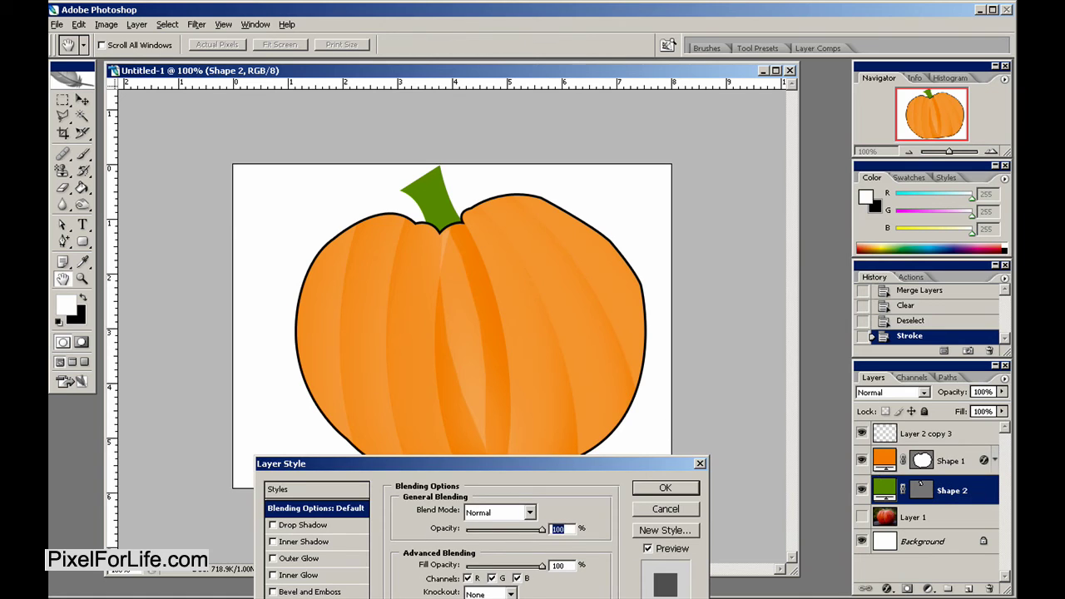
{"action": "left_click", "coordinate": [310, 598]}
{"action": "left_click", "coordinate": [453, 598]}
{"action": "double_click", "coordinate": [605, 343]}
{"action": "type", "text": "0"}
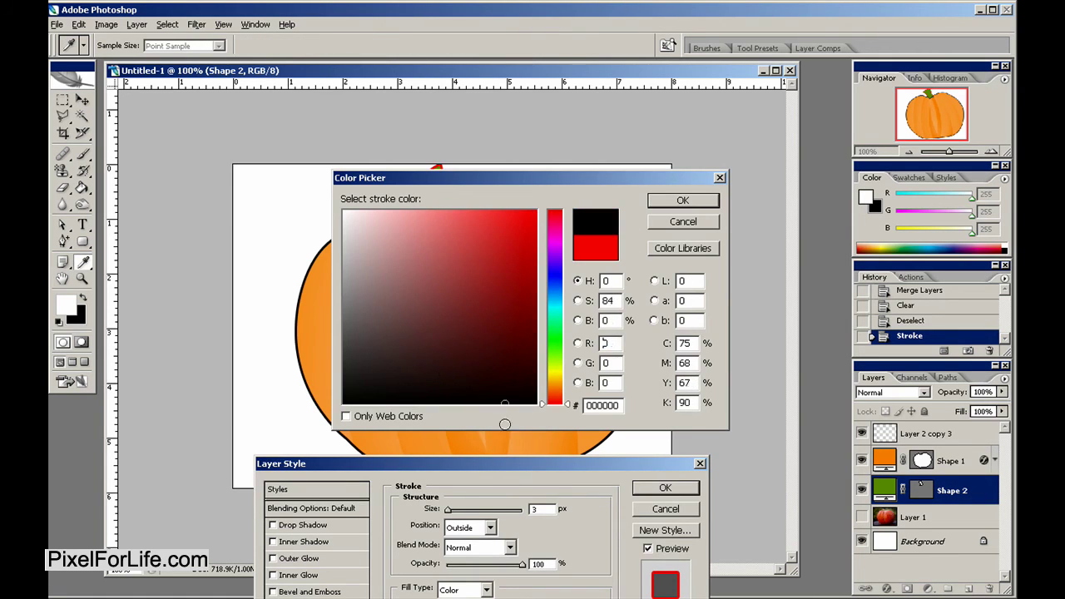
{"action": "left_click", "coordinate": [683, 200]}
{"action": "left_click", "coordinate": [663, 489]}
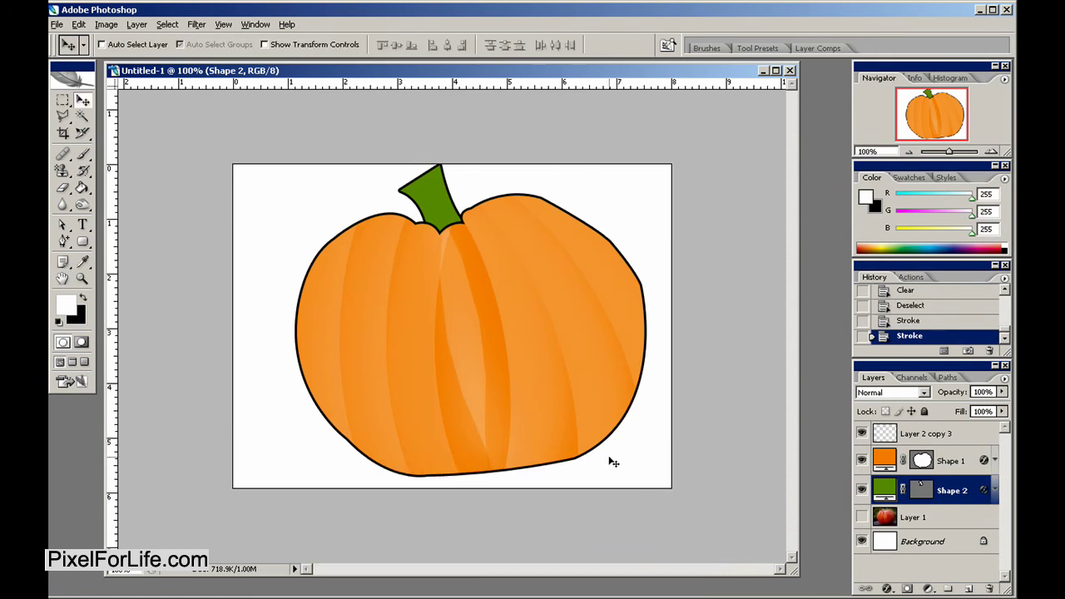
Add a new layer, zoom in on the stem and draw an oval selection across it.
{"action": "left_click", "coordinate": [965, 588]}
{"action": "left_click", "coordinate": [81, 280]}
{"action": "left_click_drag", "start_coordinate": [366, 167], "coordinate": [497, 258]}
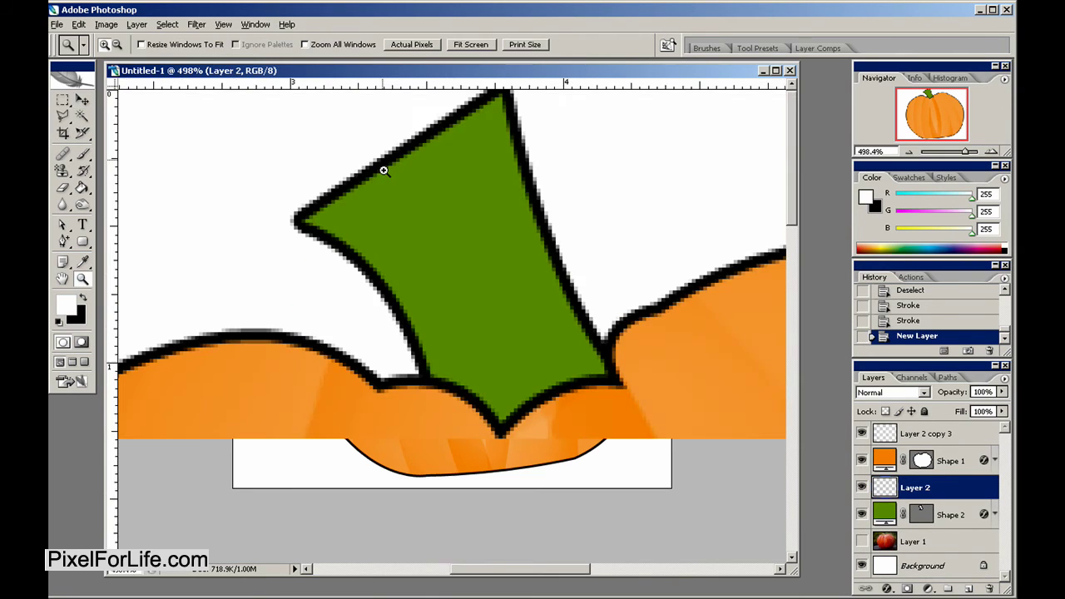
{"action": "left_click_drag", "start_coordinate": [62, 100], "coordinate": [137, 114]}
{"action": "left_click_drag", "start_coordinate": [243, 231], "coordinate": [644, 83]}
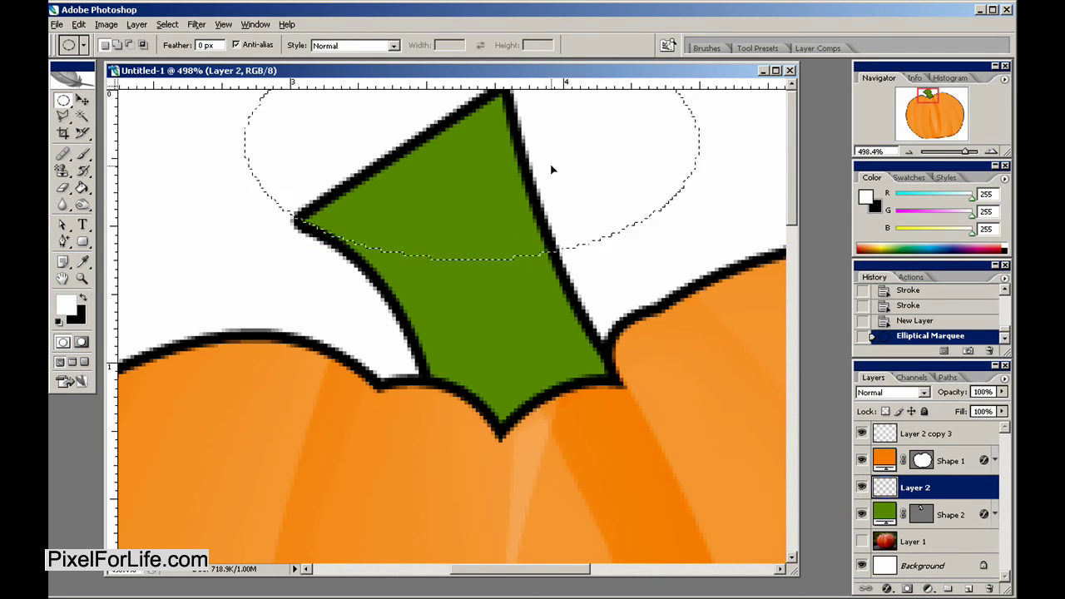
{"action": "left_click_drag", "start_coordinate": [552, 166], "coordinate": [549, 204]}
Paint a soft white band across the stem with a smaller brush.
{"action": "left_click", "coordinate": [83, 154]}
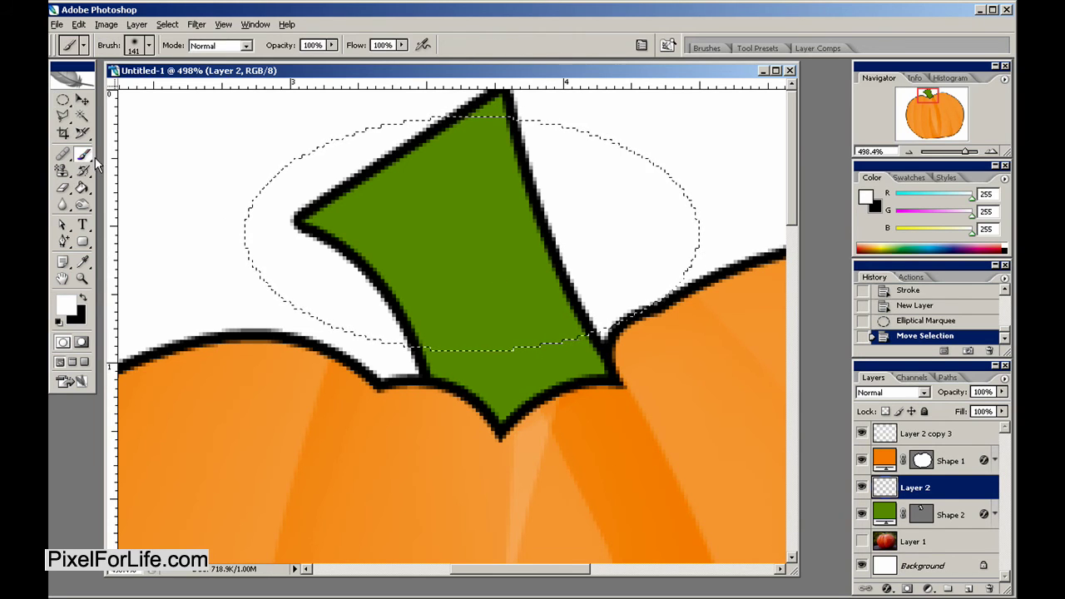
{"action": "right_click", "coordinate": [517, 344]}
{"action": "left_click_drag", "start_coordinate": [602, 368], "coordinate": [560, 368]}
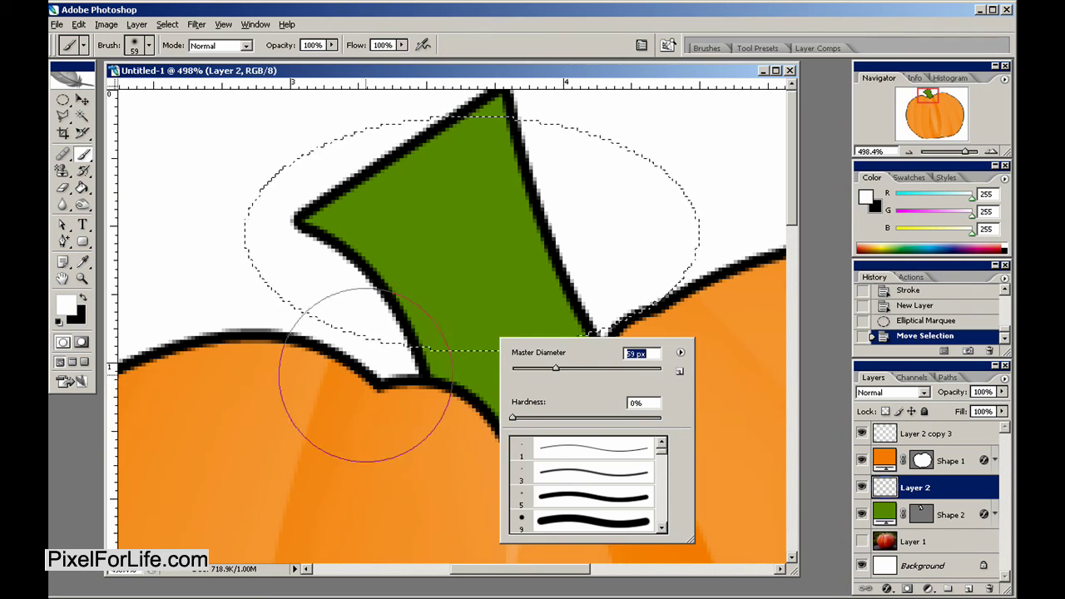
{"action": "mouse_move", "coordinate": [366, 385]}
{"action": "left_mouse_down"}
{"action": "mouse_move", "coordinate": [476, 381]}
{"action": "mouse_move", "coordinate": [570, 346]}
{"action": "mouse_move", "coordinate": [579, 327]}
{"action": "mouse_move", "coordinate": [517, 376]}
{"action": "mouse_move", "coordinate": [414, 396]}
{"action": "mouse_move", "coordinate": [423, 446]}
{"action": "left_mouse_up"}
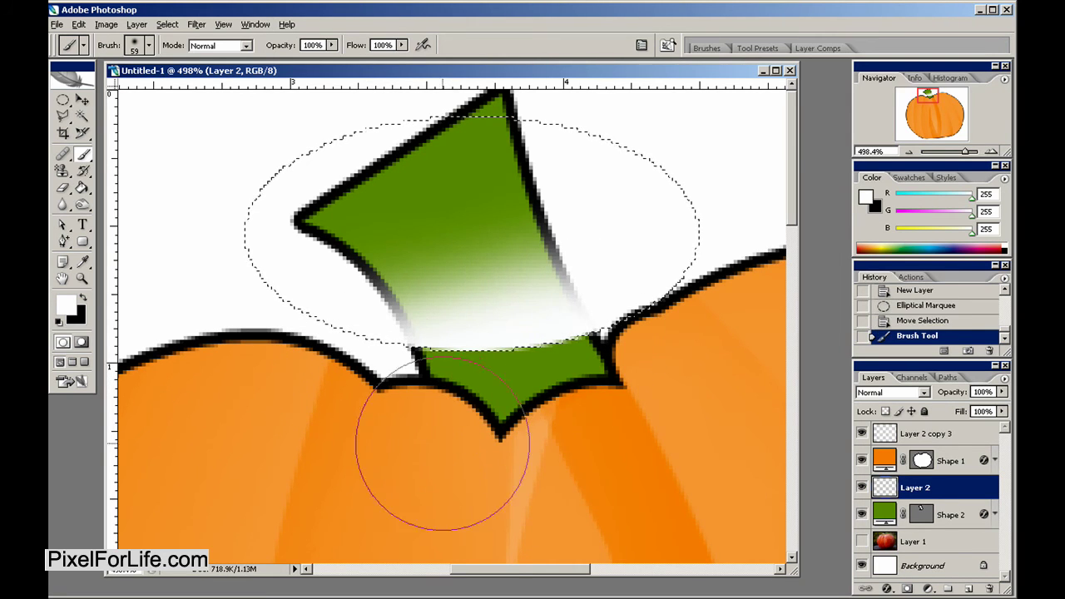
Duplicate the white band, move the copy up the stem and rotate it about -10 degrees.
{"action": "key", "text": "ctrl+d"}
{"action": "left_click_drag", "start_coordinate": [947, 539], "coordinate": [968, 588]}
{"action": "key", "text": "v"}
{"action": "left_click_drag", "start_coordinate": [516, 361], "coordinate": [480, 294]}
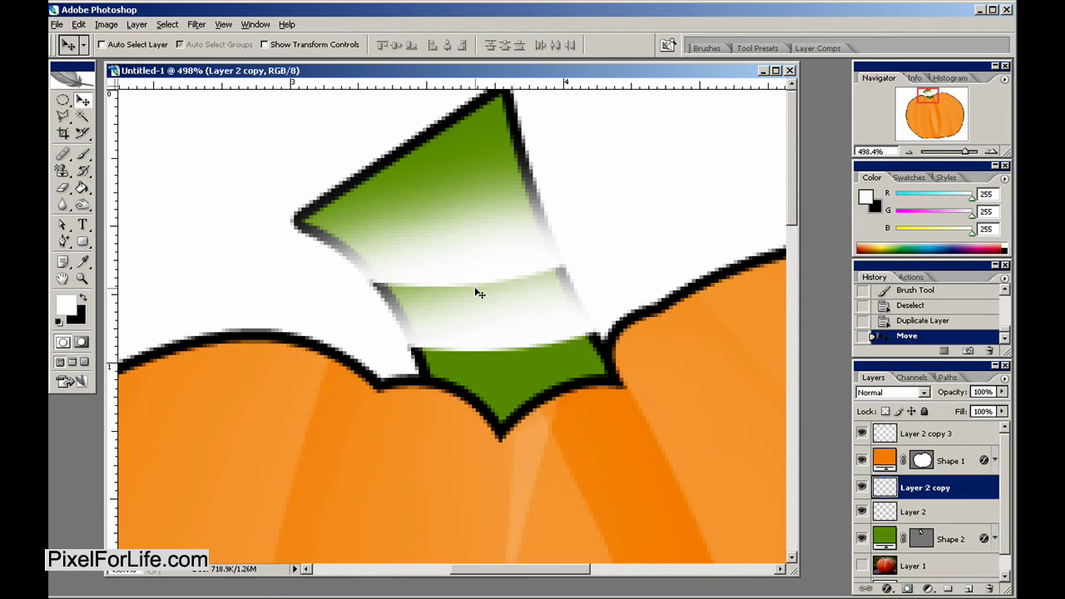
{"action": "key", "text": "ctrl+t"}
{"action": "left_click_drag", "start_coordinate": [720, 239], "coordinate": [709, 191]}
{"action": "key", "text": "Return"}
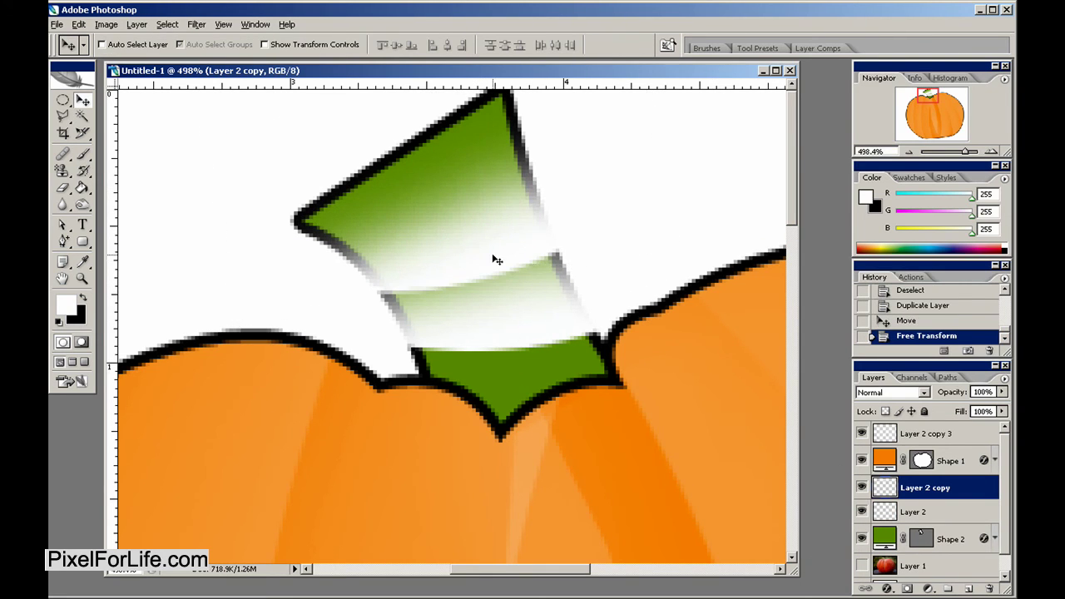
{"action": "left_click_drag", "start_coordinate": [494, 258], "coordinate": [490, 243]}
Add a third band rotated to the stem's slope and shift the lower two bands down.
{"action": "left_click_drag", "start_coordinate": [972, 588], "coordinate": [971, 587]}
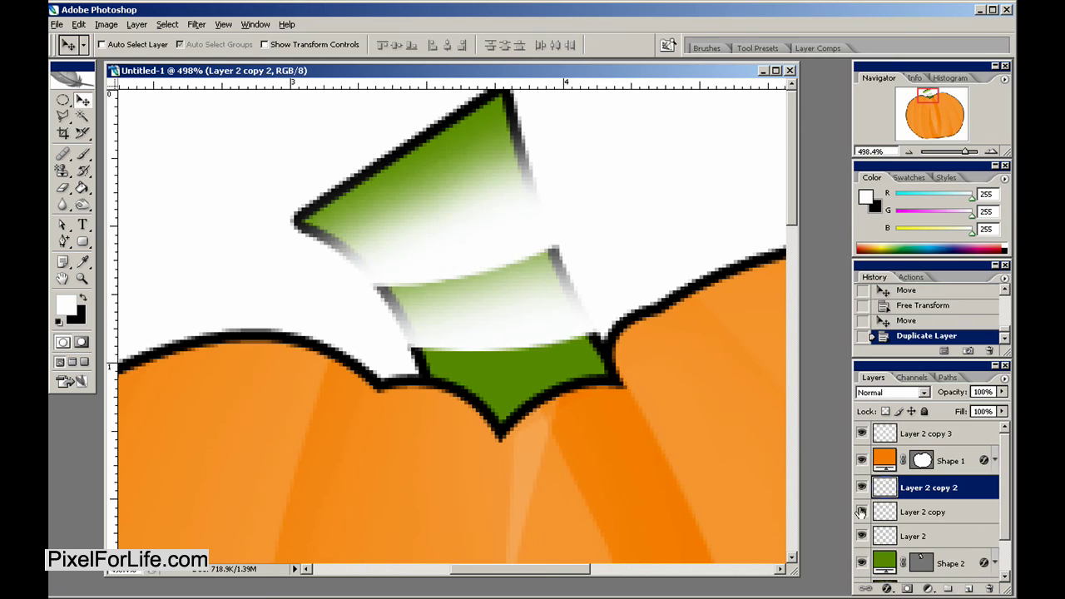
{"action": "left_click_drag", "start_coordinate": [560, 273], "coordinate": [523, 214]}
{"action": "key", "text": "ctrl+t"}
{"action": "left_click_drag", "start_coordinate": [604, 219], "coordinate": [638, 124]}
{"action": "key", "text": "Return"}
{"action": "left_click", "coordinate": [954, 539]}
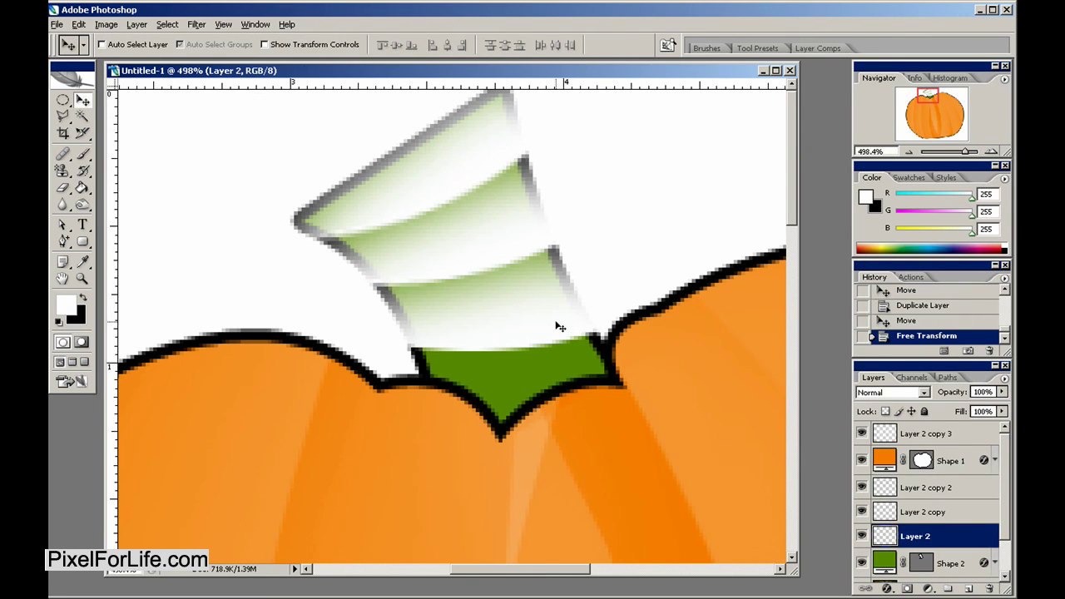
{"action": "left_click_drag", "start_coordinate": [556, 328], "coordinate": [572, 358]}
{"action": "left_click", "coordinate": [932, 509]}
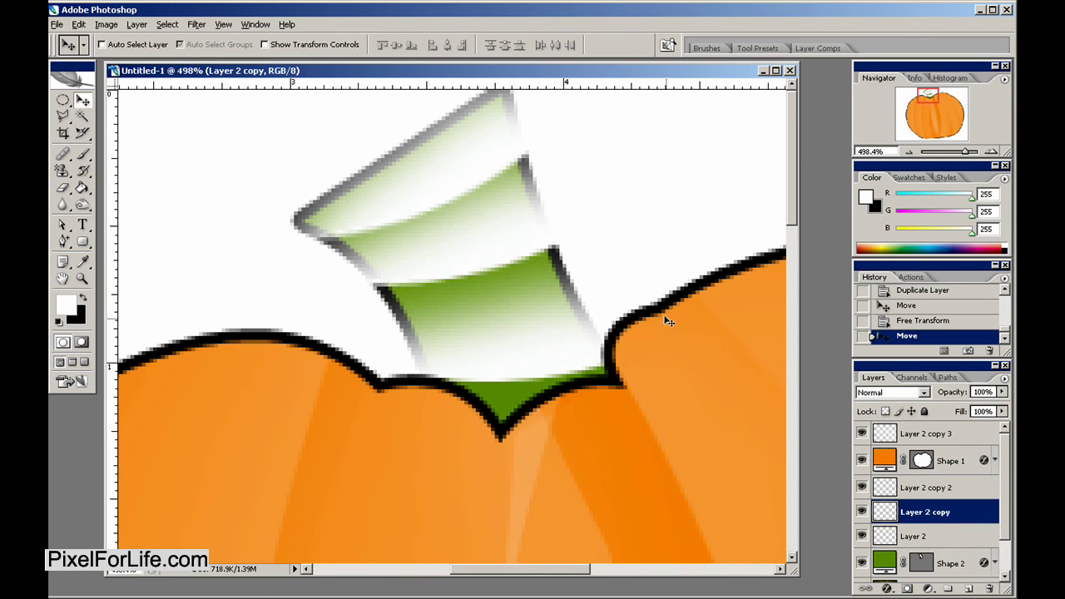
{"action": "left_click_drag", "start_coordinate": [671, 316], "coordinate": [673, 340]}
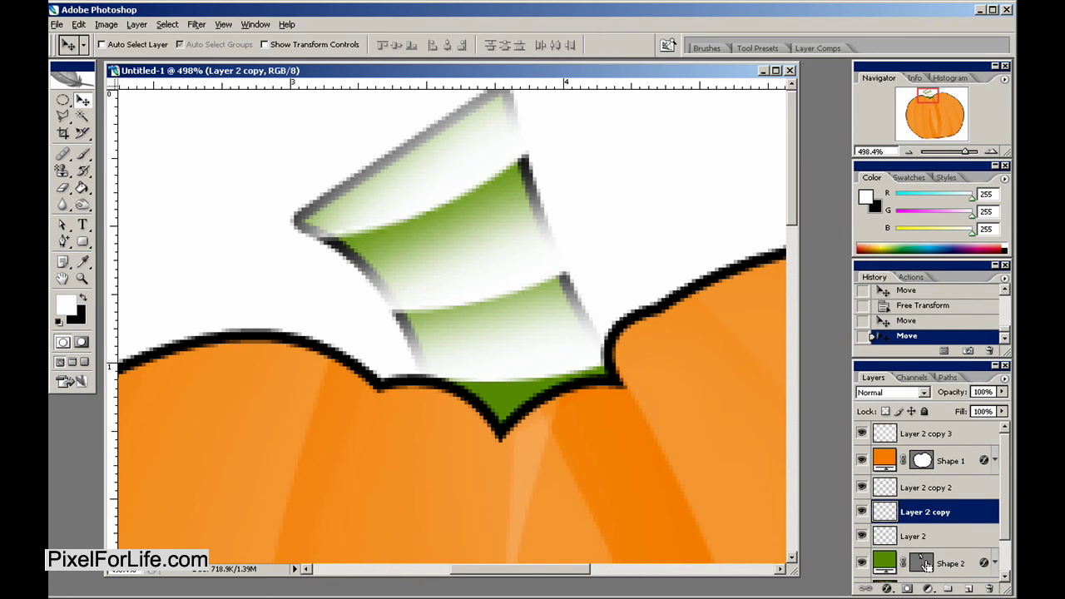
Delete band shading outside the stem and merge the three band layers.
{"action": "left_click", "coordinate": [923, 564], "text": "ctrl"}
{"action": "key", "text": "ctrl+shift+i"}
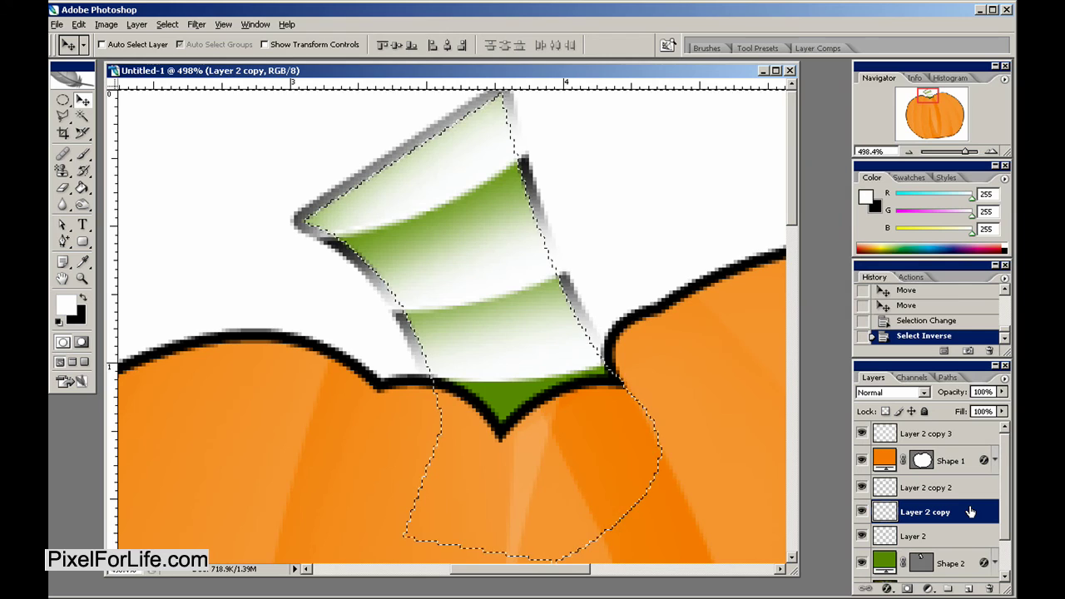
{"action": "key", "text": "Delete"}
{"action": "key", "text": "ctrl+d"}
{"action": "left_click", "coordinate": [932, 489], "text": "shift"}
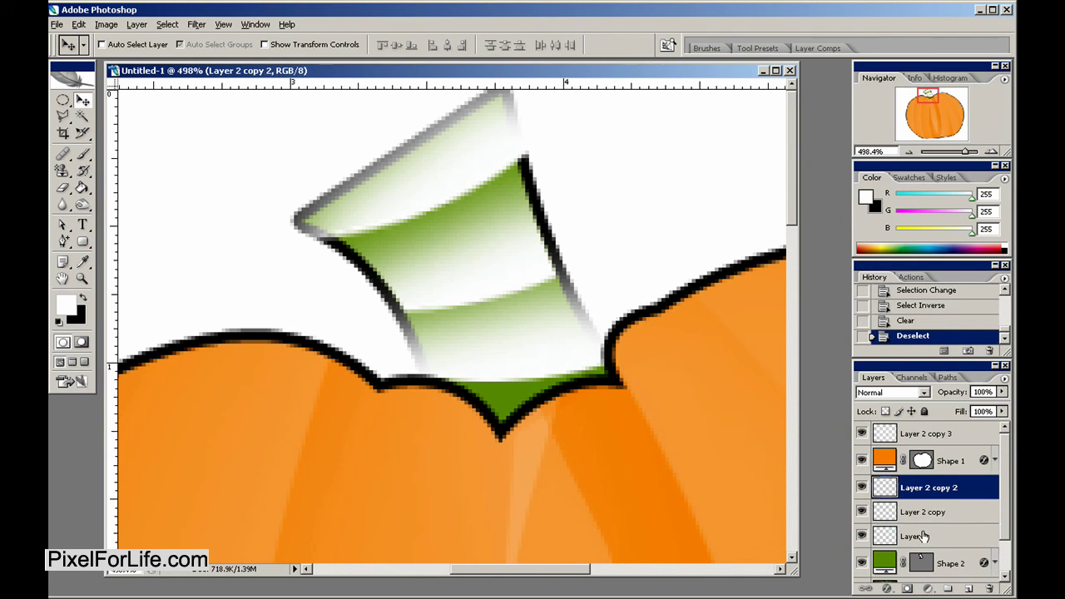
{"action": "left_click", "coordinate": [922, 534], "text": "shift"}
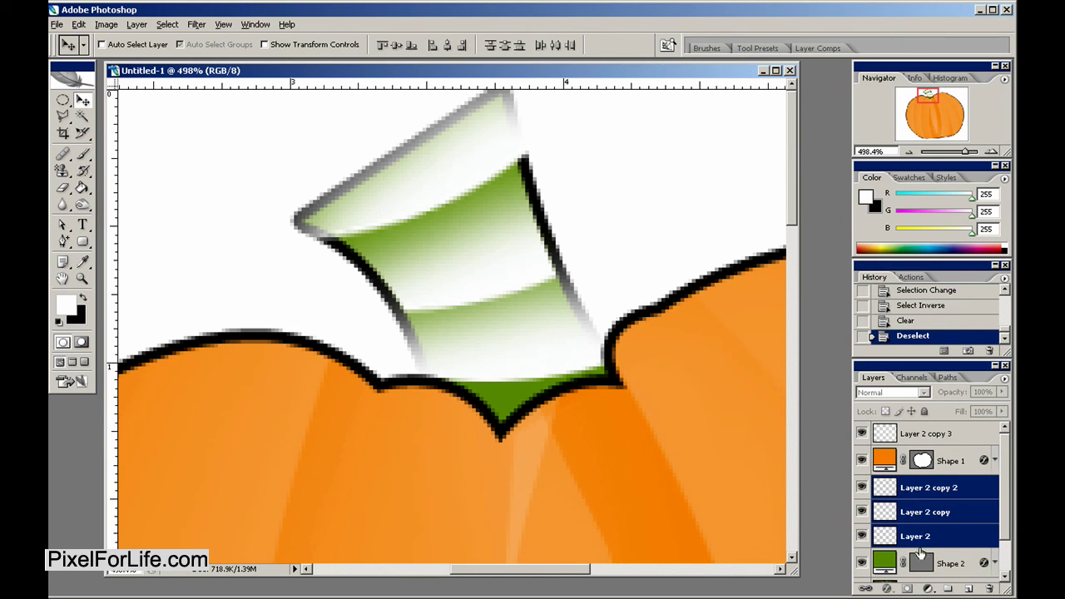
{"action": "key", "text": "ctrl+e"}
Clear the remaining fringe outside the stem and set the bands to 25% opacity.
{"action": "left_click", "coordinate": [923, 518], "text": "ctrl"}
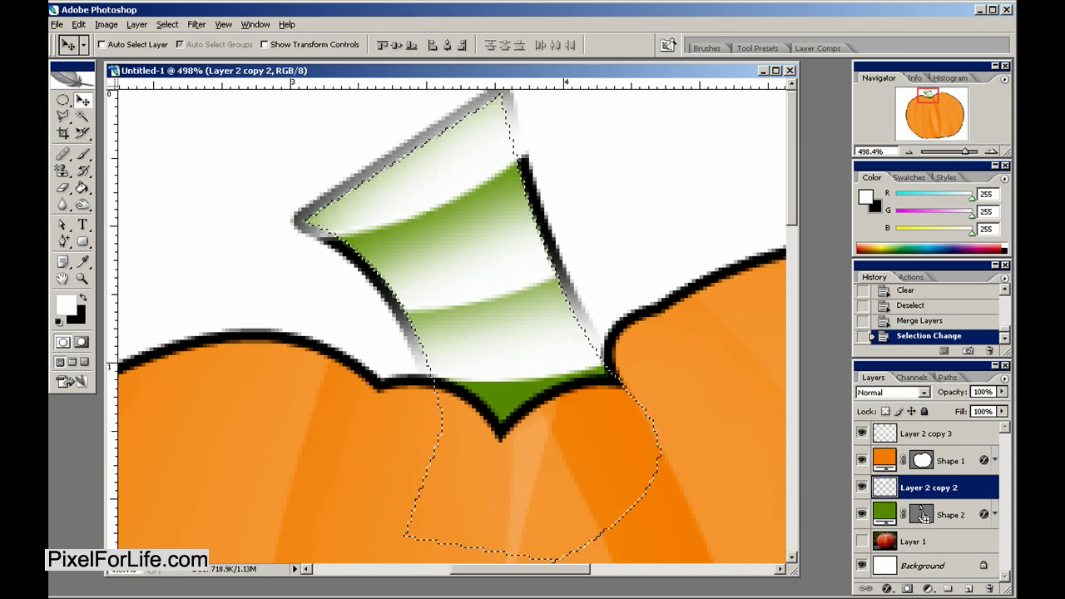
{"action": "key", "text": "ctrl+shift+i"}
{"action": "key", "text": "Delete"}
{"action": "key", "text": "ctrl+d"}
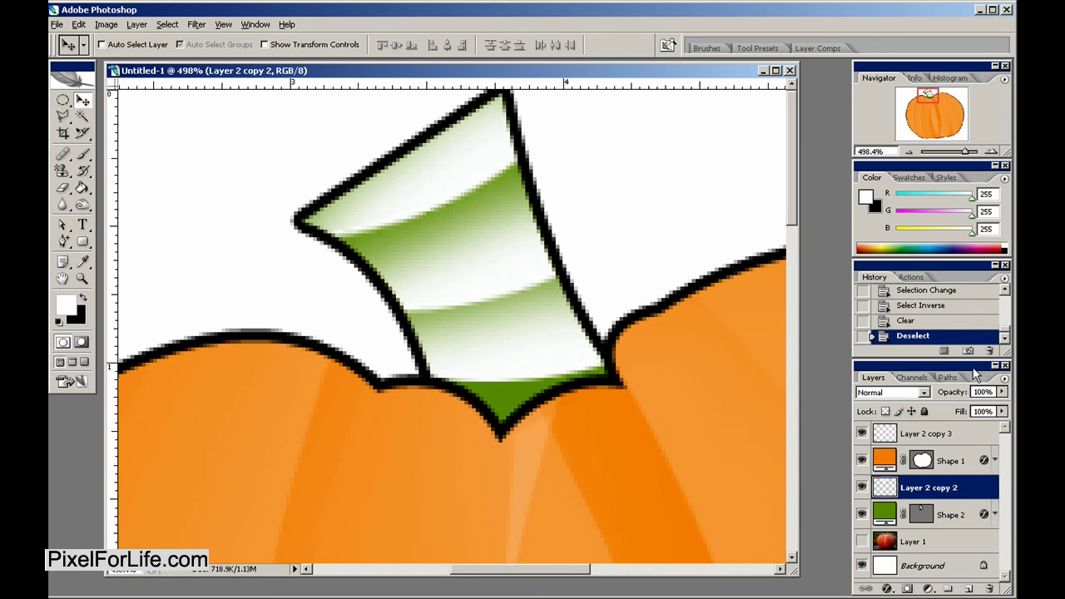
{"action": "left_click", "coordinate": [1002, 392]}
{"action": "left_click_drag", "start_coordinate": [999, 405], "coordinate": [945, 408]}
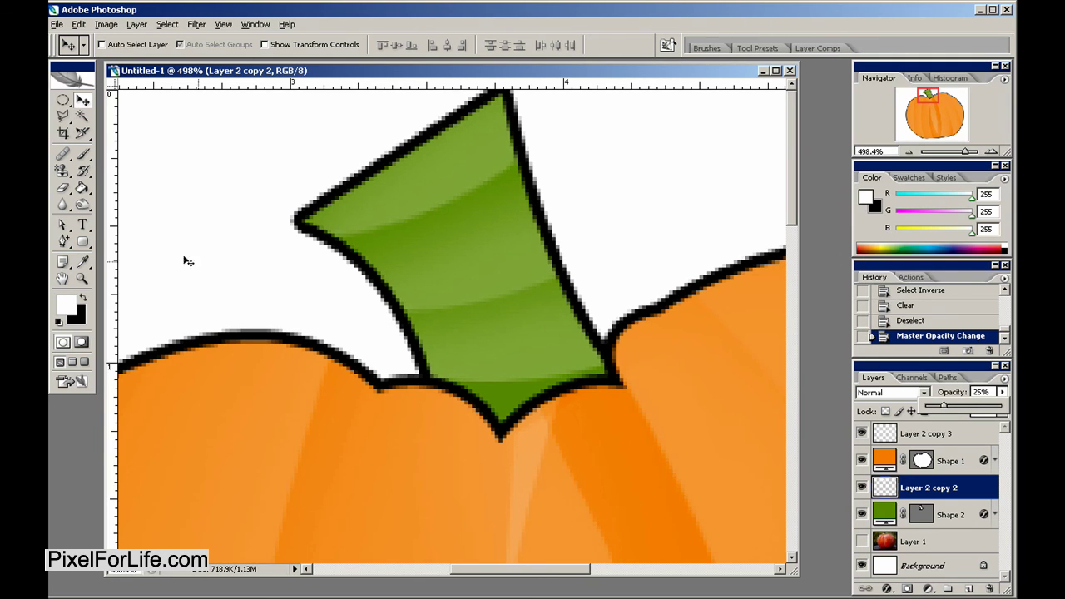
Return the view to Actual Pixels and select the Layer 2 copy 3 layer.
{"action": "left_click", "coordinate": [80, 281]}
{"action": "right_click", "coordinate": [335, 274]}
{"action": "left_click", "coordinate": [374, 293]}
{"action": "right_click", "coordinate": [450, 286]}
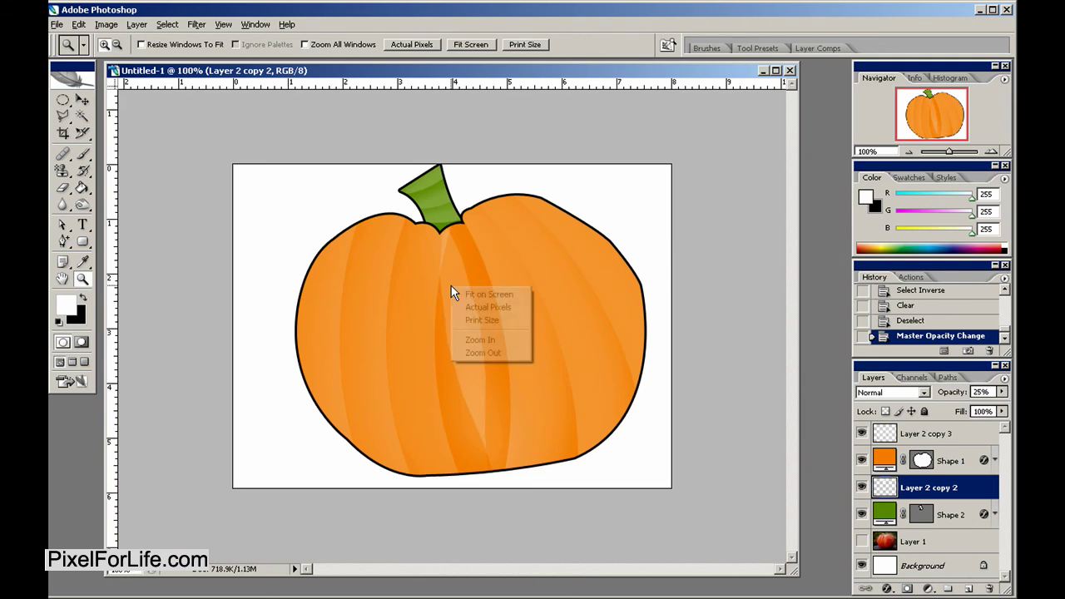
{"action": "left_click", "coordinate": [482, 312]}
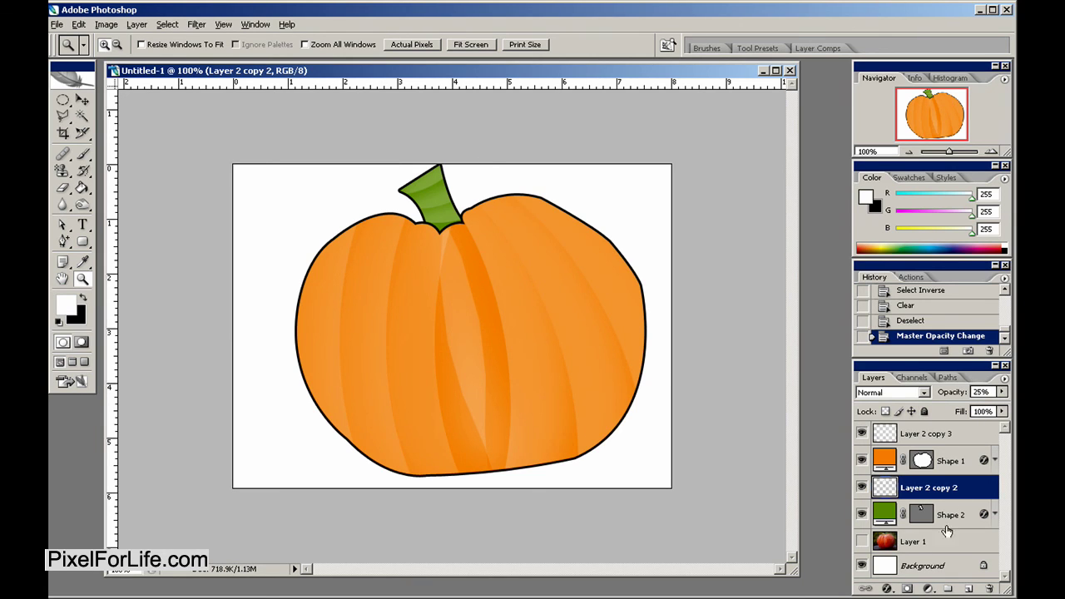
{"action": "left_click", "coordinate": [861, 434]}
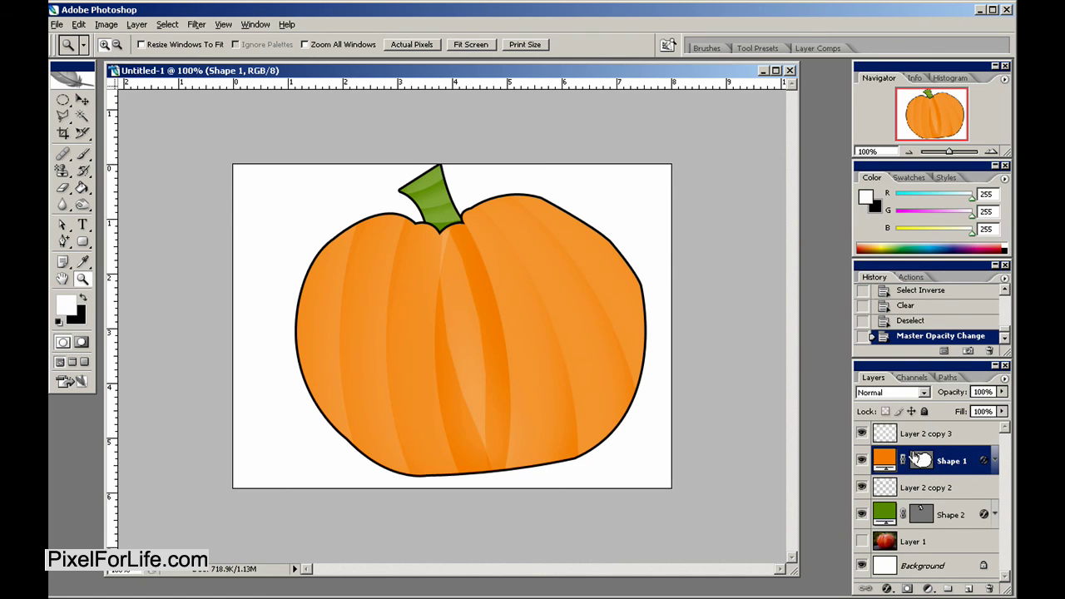
{"action": "left_click", "coordinate": [943, 439]}
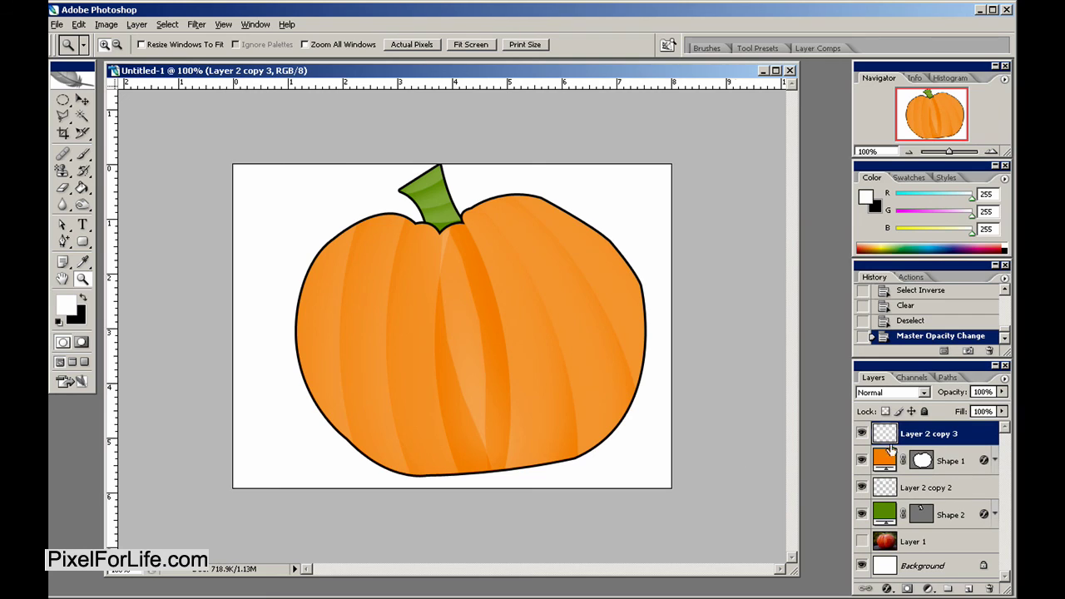
Pick the Burn tool with a 192 px brush and select the Shape 1 body layer.
{"action": "left_click", "coordinate": [84, 205]}
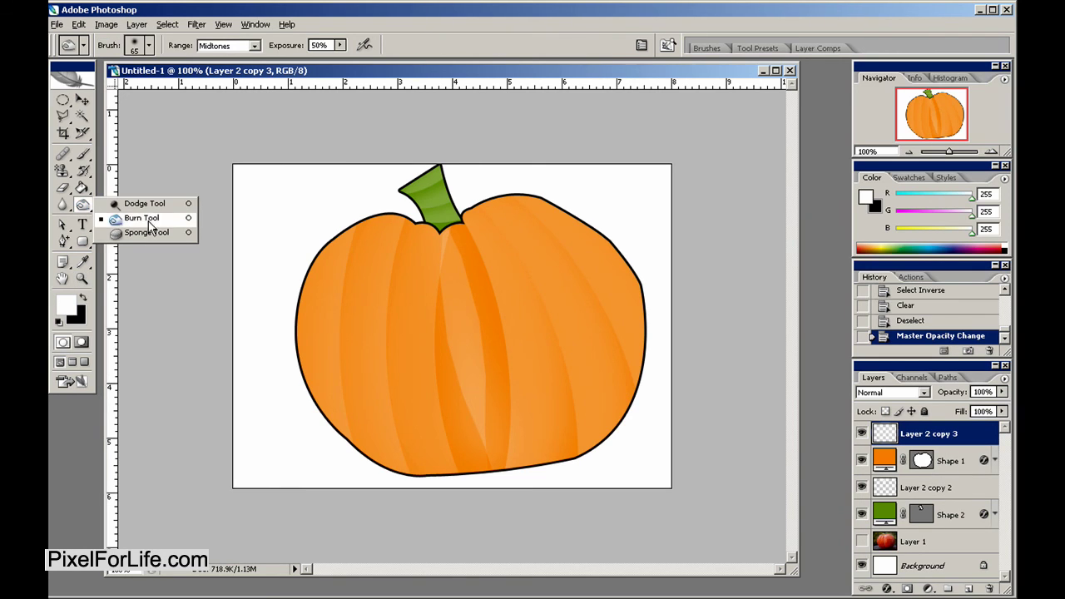
{"action": "left_click", "coordinate": [137, 217]}
{"action": "right_click", "coordinate": [346, 349]}
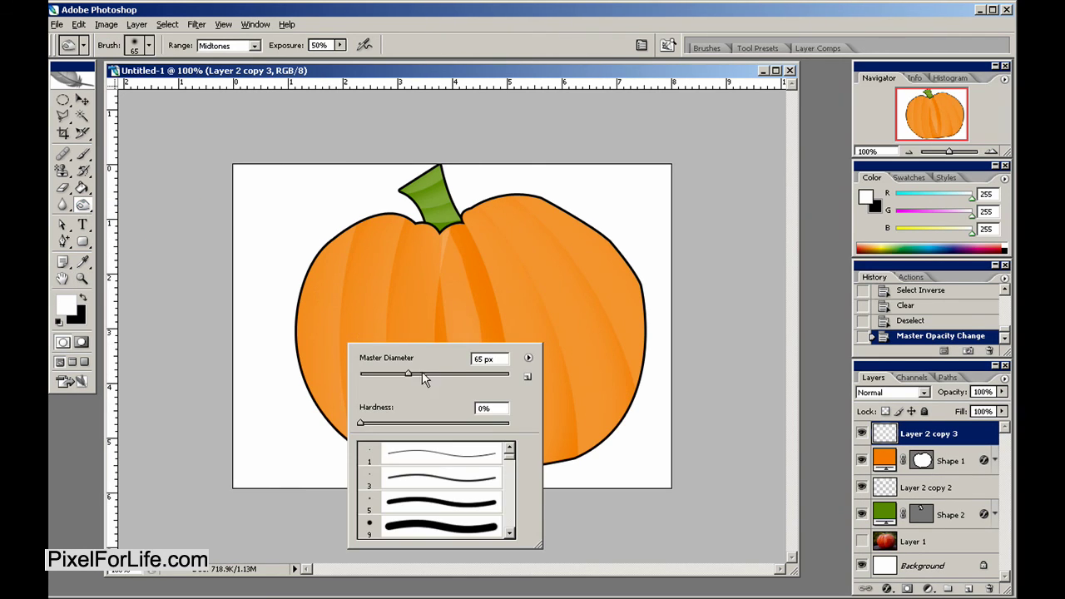
{"action": "left_click_drag", "start_coordinate": [418, 373], "coordinate": [471, 374]}
{"action": "key", "text": "Return"}
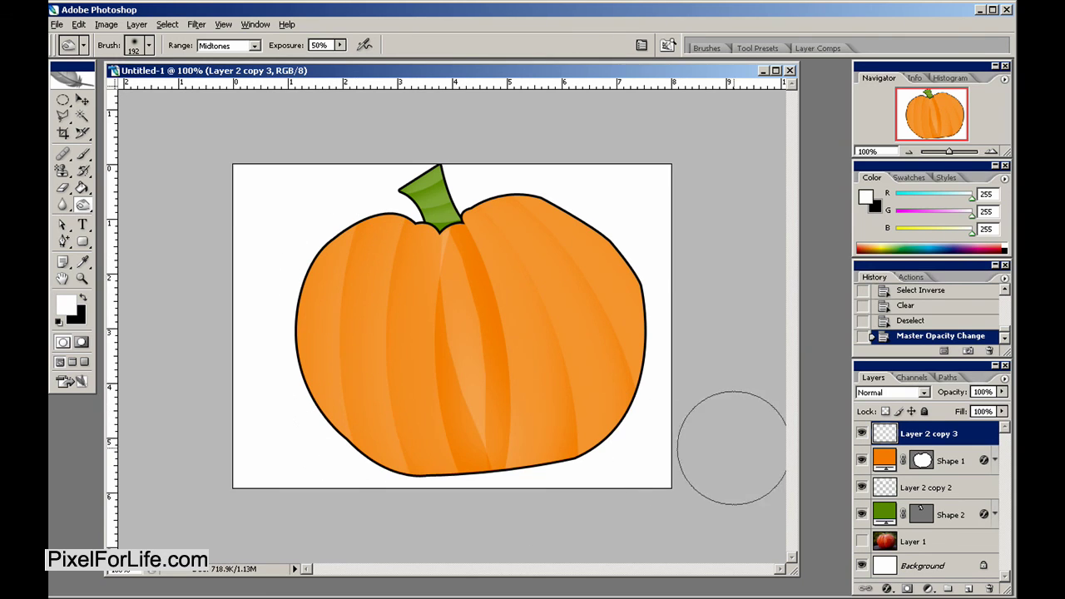
{"action": "left_click", "coordinate": [938, 460]}
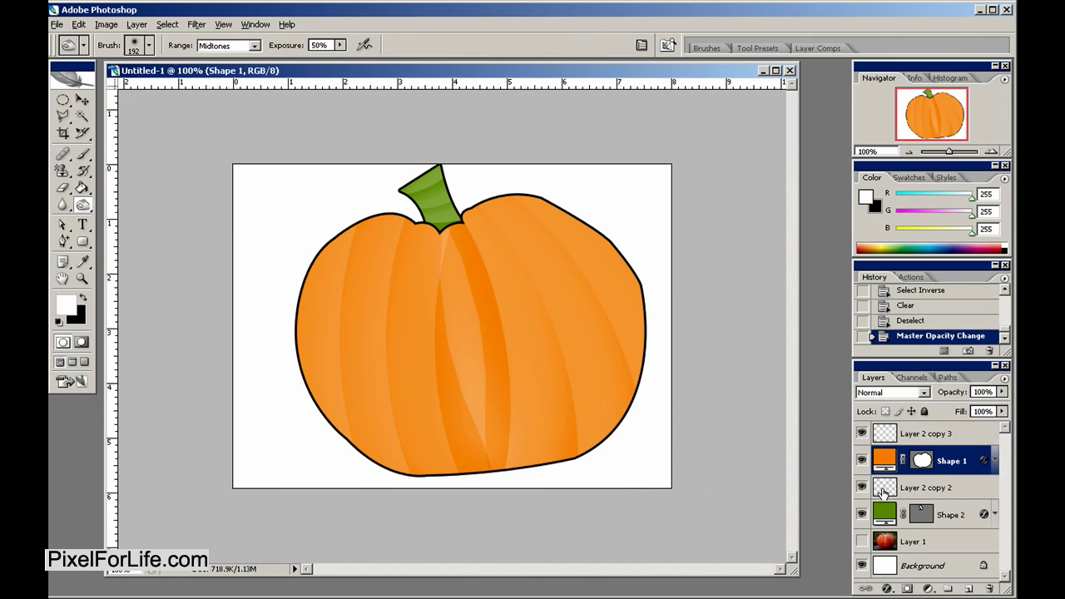
Duplicate Shape 1, hide the original, and merge the copy with a new empty layer into raster Layer 2.
{"action": "left_click", "coordinate": [970, 591]}
{"action": "left_click_drag", "start_coordinate": [948, 485], "coordinate": [969, 589]}
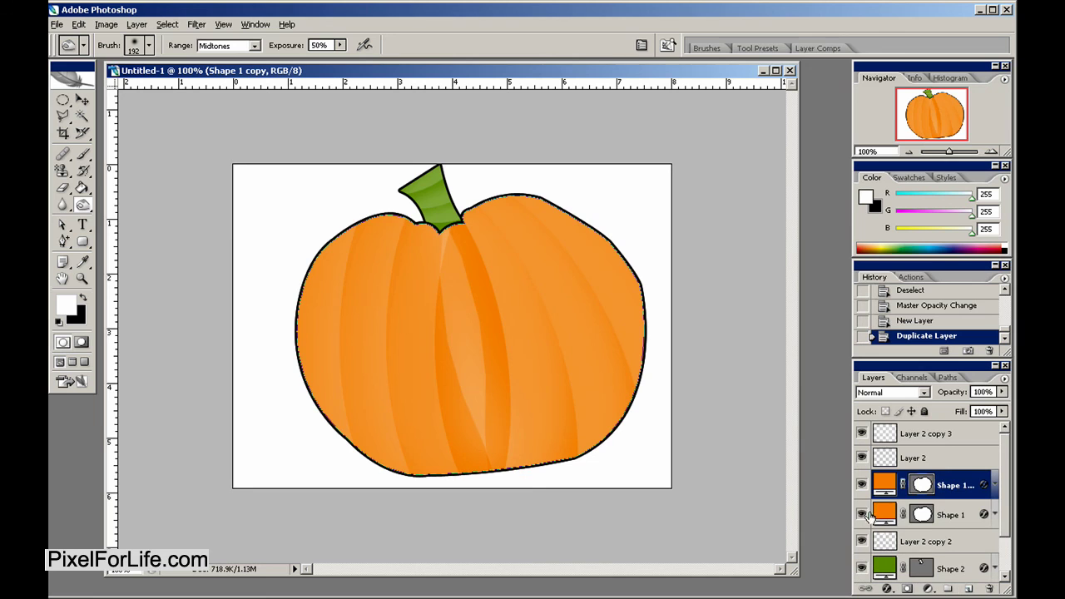
{"action": "left_click", "coordinate": [862, 515]}
{"action": "left_click", "coordinate": [931, 458], "text": "shift"}
{"action": "key", "text": "ctrl+e"}
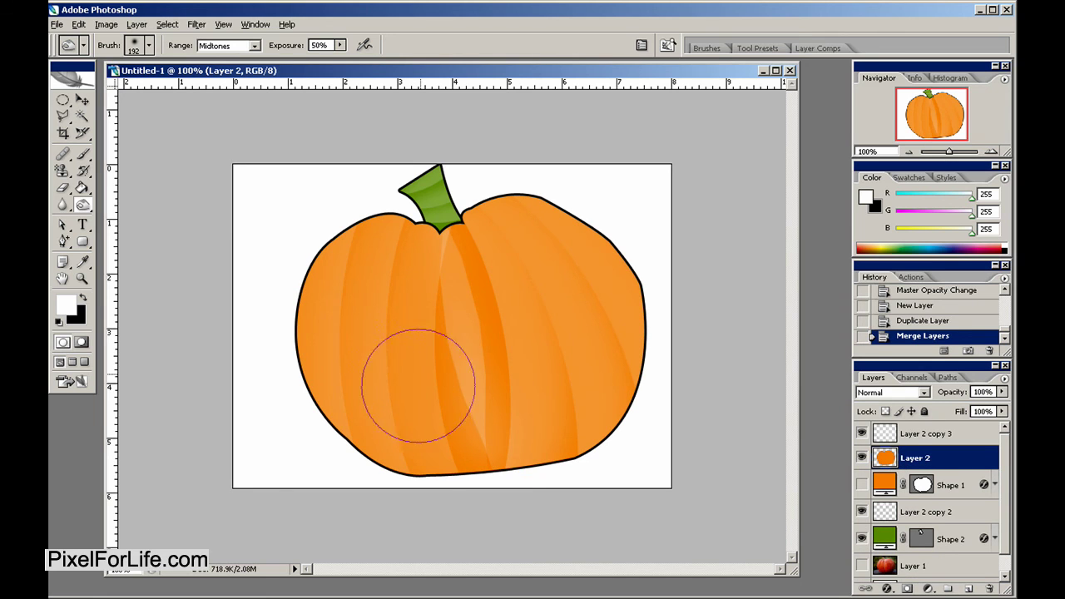
Burn the pumpkin's upper-left with Range set to Highlights, undoing earlier default and Shadows attempts.
{"action": "mouse_move", "coordinate": [418, 385]}
{"action": "left_mouse_down"}
{"action": "mouse_move", "coordinate": [364, 285]}
{"action": "mouse_move", "coordinate": [399, 249]}
{"action": "mouse_move", "coordinate": [363, 252]}
{"action": "mouse_move", "coordinate": [333, 300]}
{"action": "mouse_move", "coordinate": [338, 331]}
{"action": "mouse_move", "coordinate": [357, 251]}
{"action": "mouse_move", "coordinate": [342, 419]}
{"action": "mouse_move", "coordinate": [311, 339]}
{"action": "mouse_move", "coordinate": [406, 472]}
{"action": "mouse_move", "coordinate": [455, 485]}
{"action": "mouse_move", "coordinate": [565, 461]}
{"action": "mouse_move", "coordinate": [634, 317]}
{"action": "mouse_move", "coordinate": [507, 213]}
{"action": "mouse_move", "coordinate": [577, 269]}
{"action": "left_mouse_up"}
{"action": "key", "text": "ctrl+z"}
{"action": "left_click", "coordinate": [226, 46]}
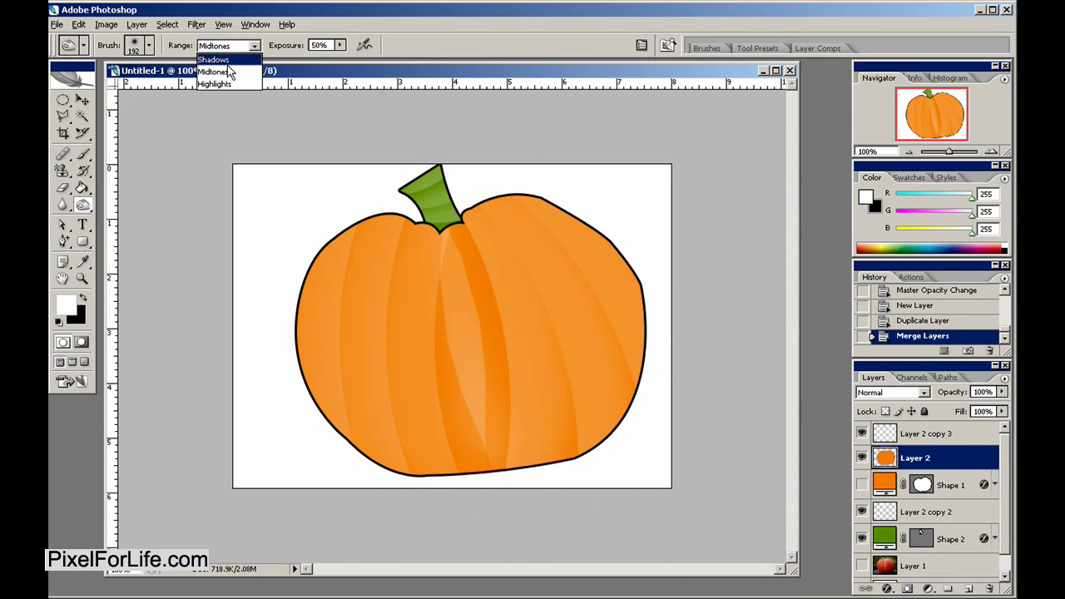
{"action": "left_click", "coordinate": [213, 60]}
{"action": "mouse_move", "coordinate": [405, 266]}
{"action": "left_mouse_down"}
{"action": "mouse_move", "coordinate": [319, 262]}
{"action": "mouse_move", "coordinate": [389, 260]}
{"action": "mouse_move", "coordinate": [316, 299]}
{"action": "left_mouse_up"}
{"action": "key", "text": "ctrl+z"}
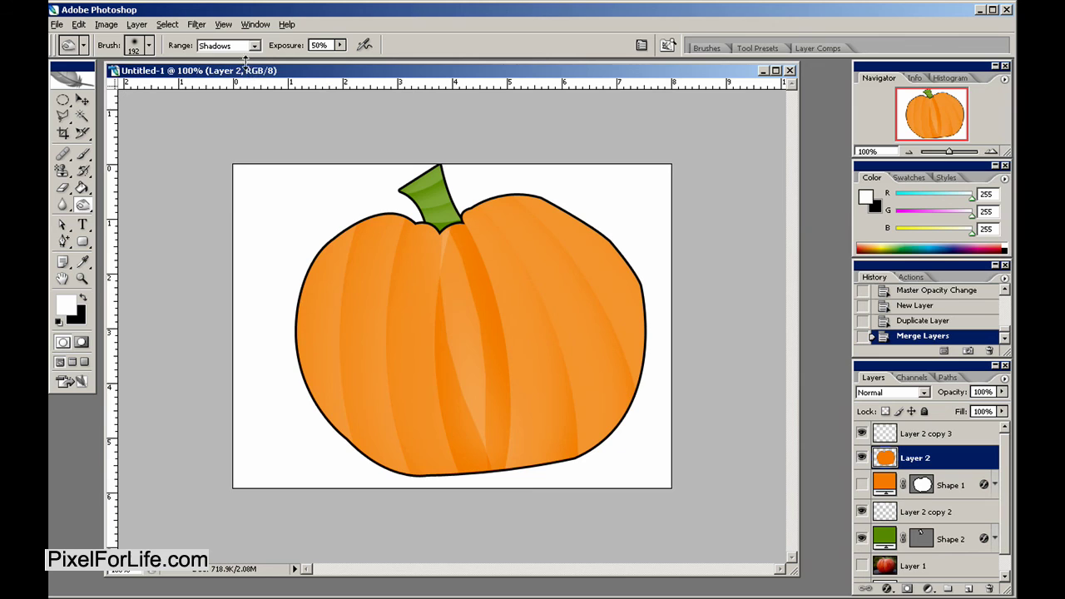
{"action": "left_click", "coordinate": [249, 45]}
{"action": "left_click", "coordinate": [225, 85]}
{"action": "left_click", "coordinate": [388, 237]}
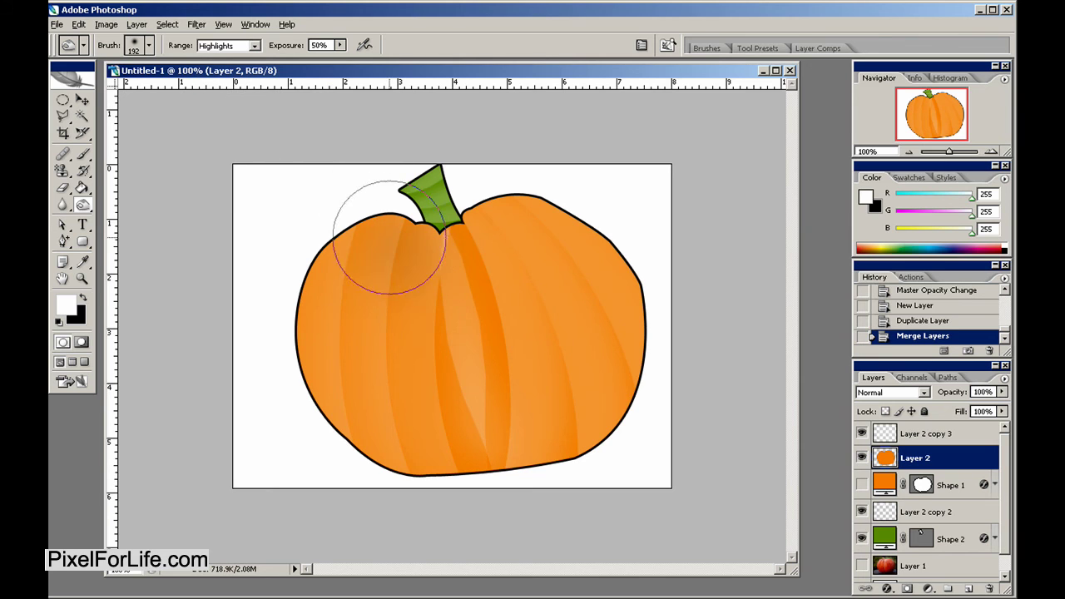